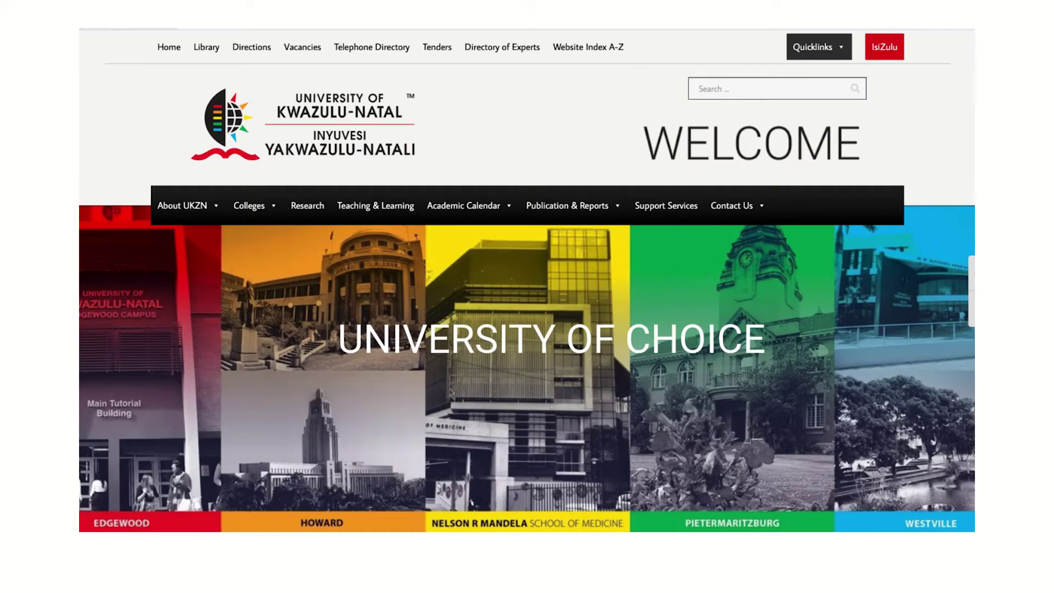
- Open the 2023 UKZN Registration announcement from the Announcements section
scroll(466, 413, down, 5)
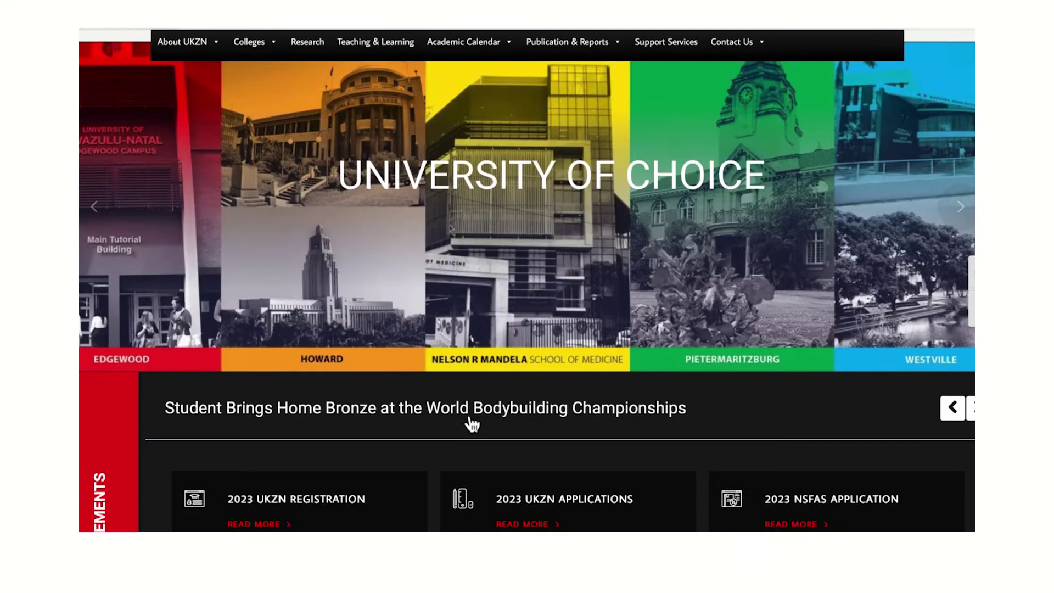
scroll(466, 414, down, 3)
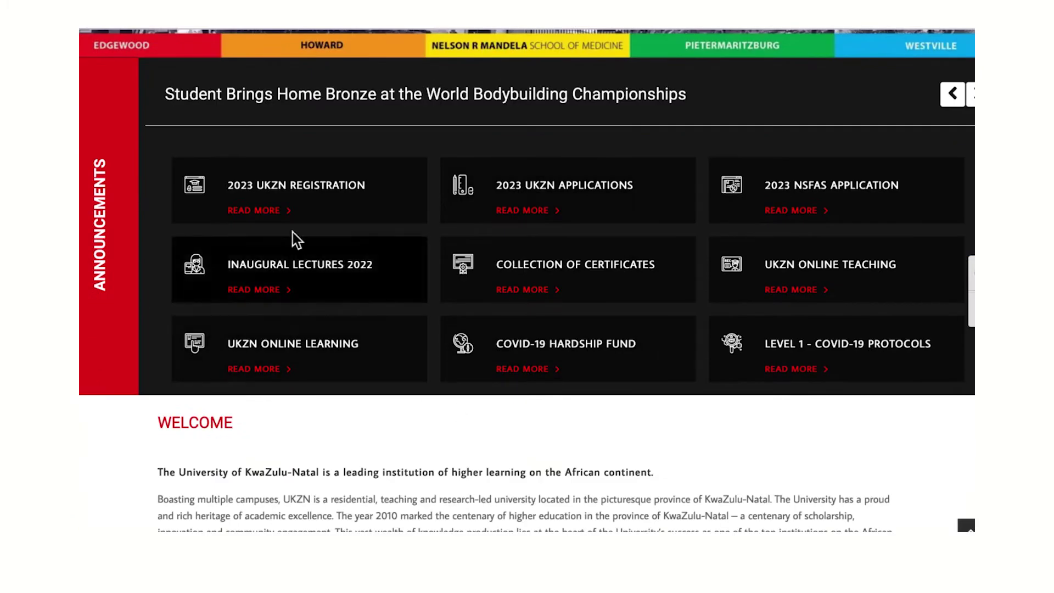
click(266, 218)
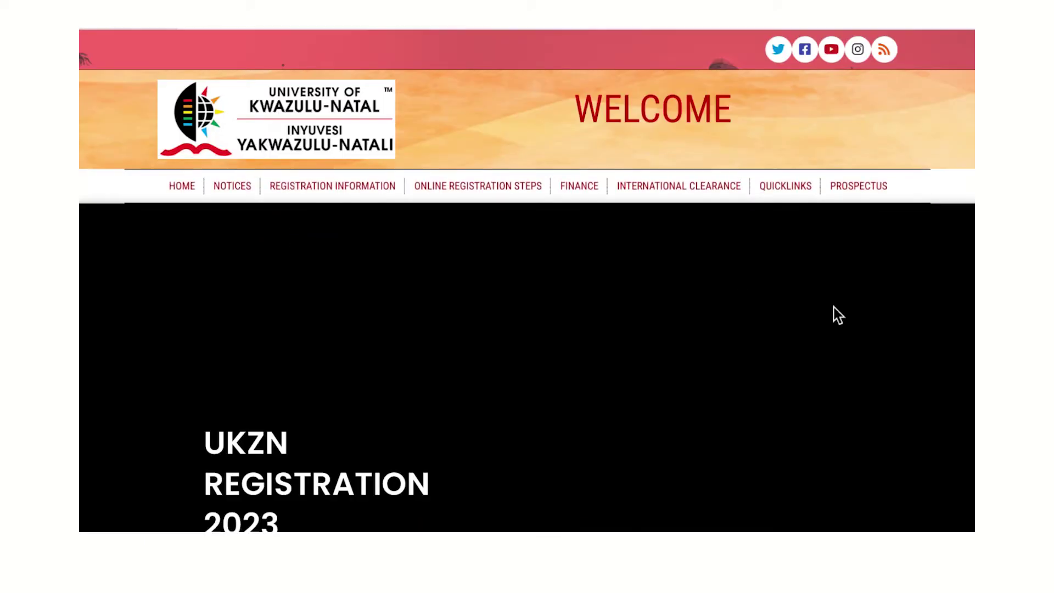
- Follow the announcement's red button to the Student Central login and select the Student Number field
scroll(834, 307, down, 1)
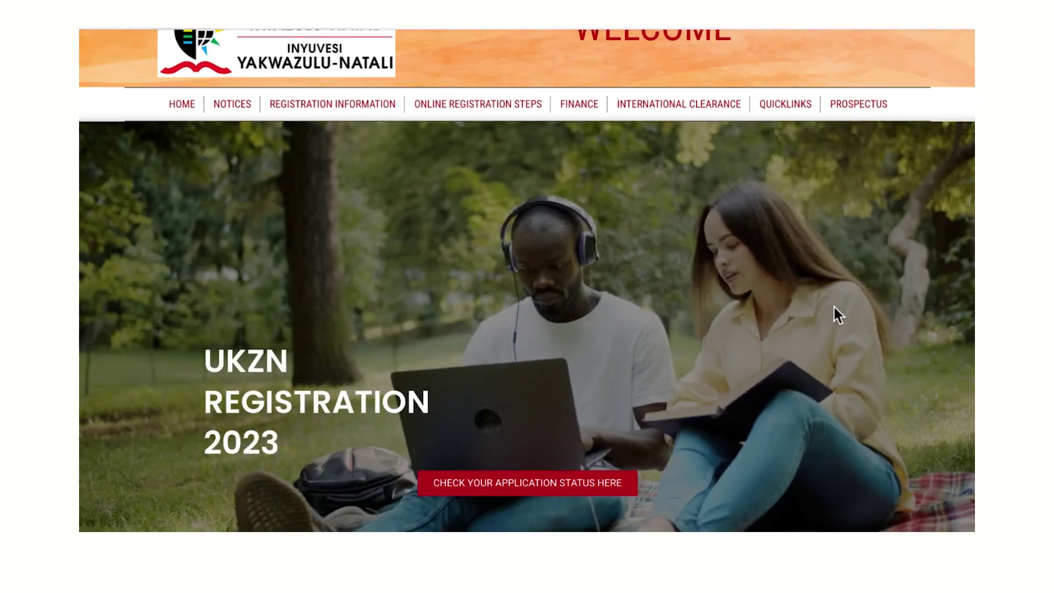
scroll(835, 309, down, 6)
scroll(834, 310, down, 10)
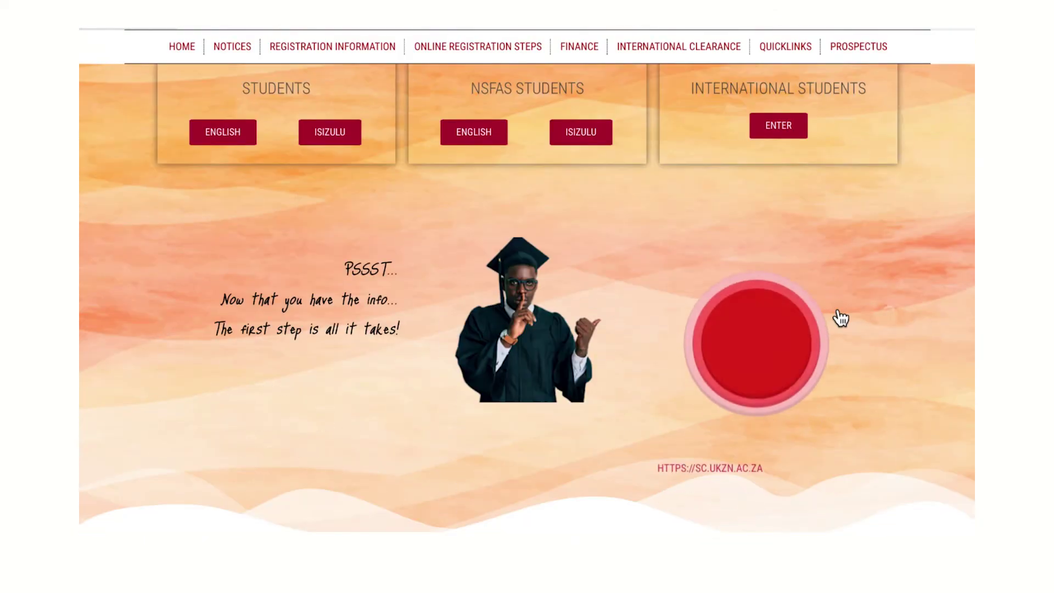
click(767, 342)
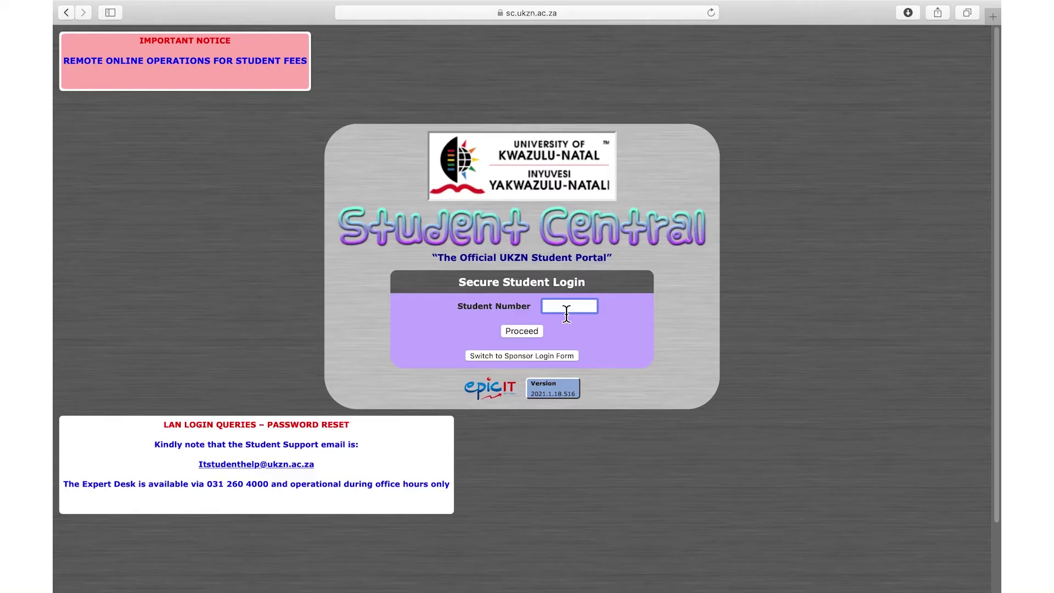
click(567, 314)
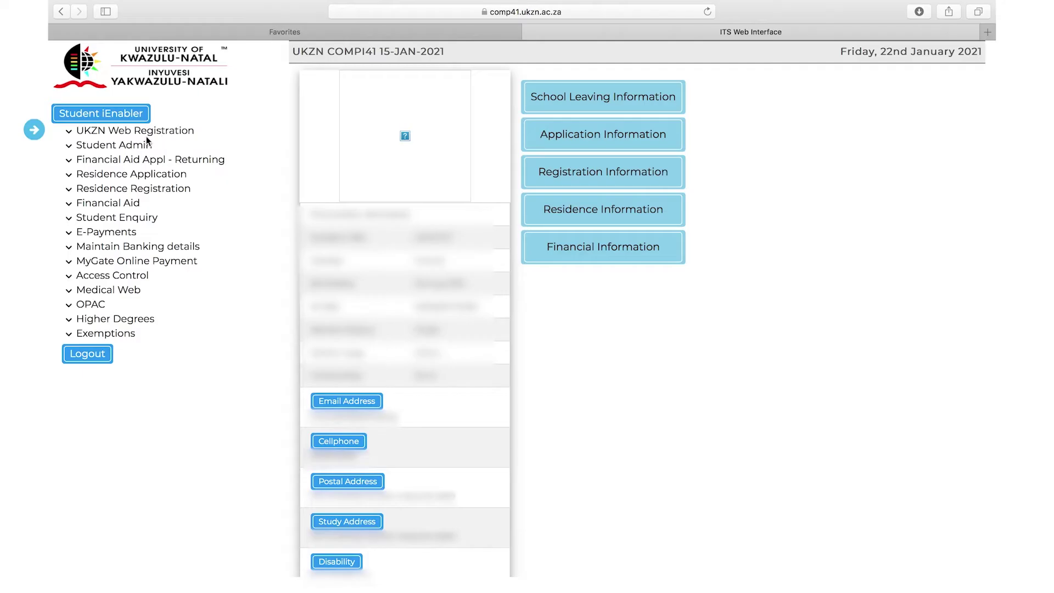
- Expand UKZN Web Registration in the left menu to list New Registration and Proof of Registration
click(72, 131)
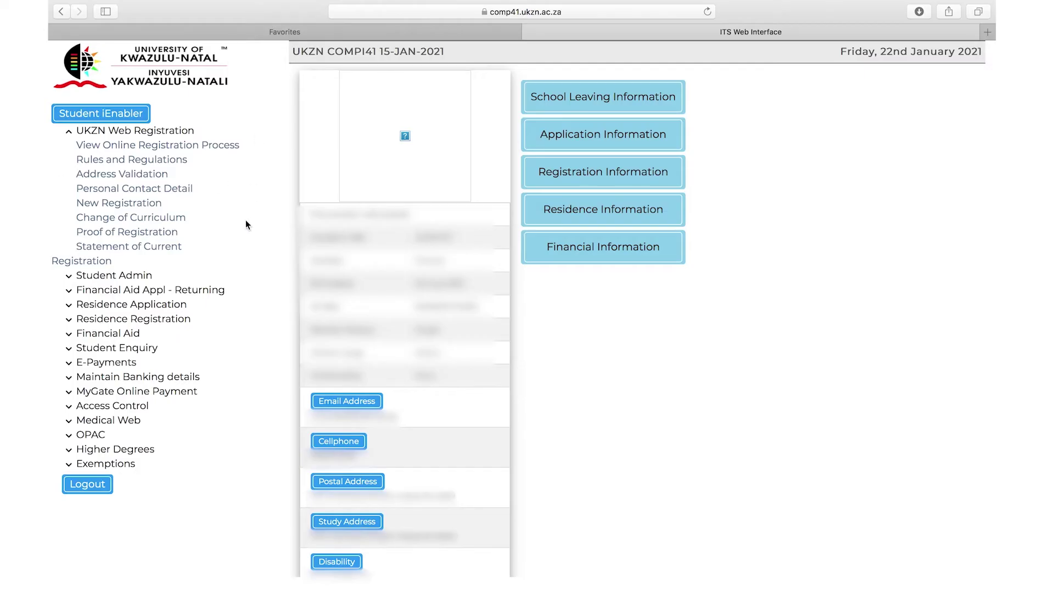
- Open the Online Self Help Registration Process guide and read down to Step Two
click(222, 147)
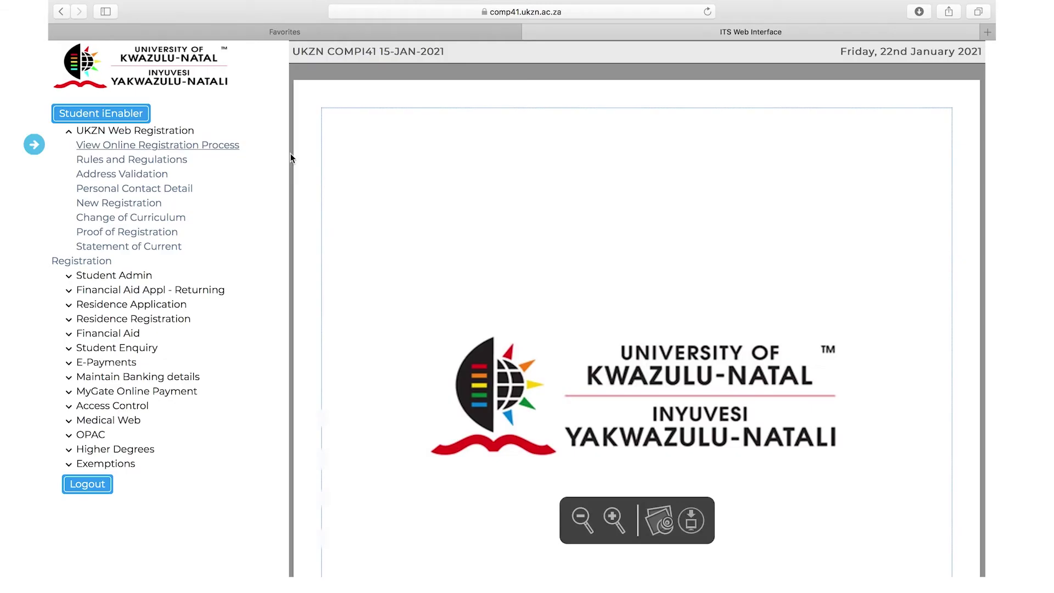
scroll(415, 274, down, 5)
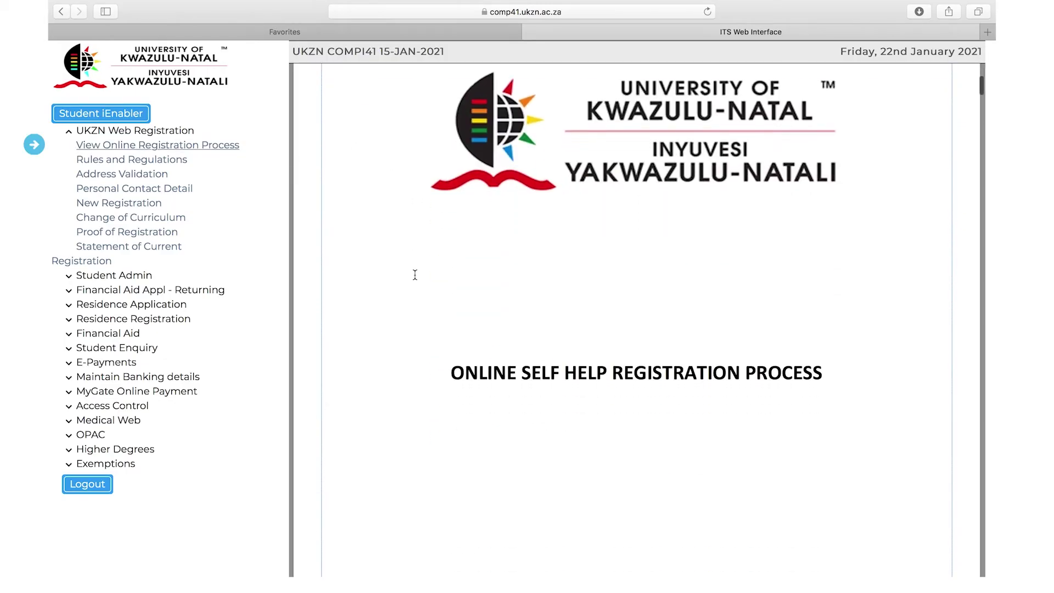
scroll(415, 274, down, 10)
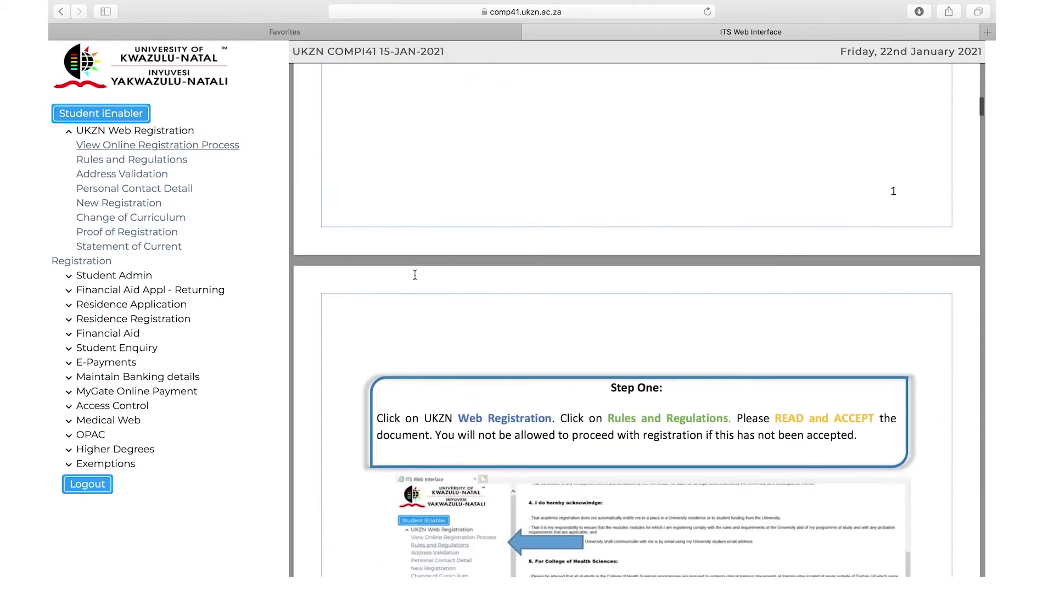
scroll(415, 275, down, 8)
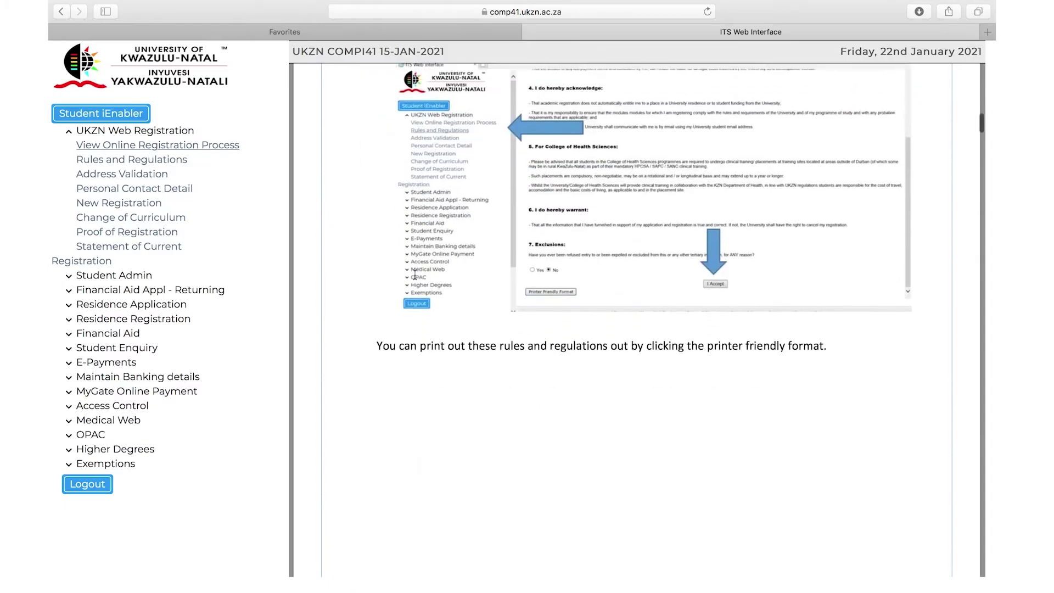
scroll(415, 275, down, 12)
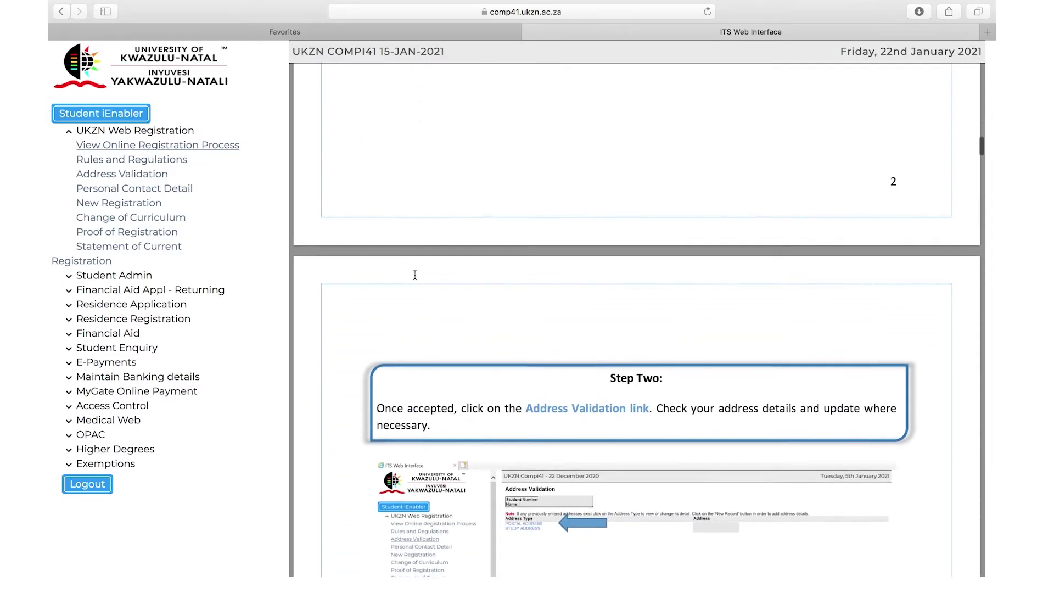
scroll(415, 275, down, 6)
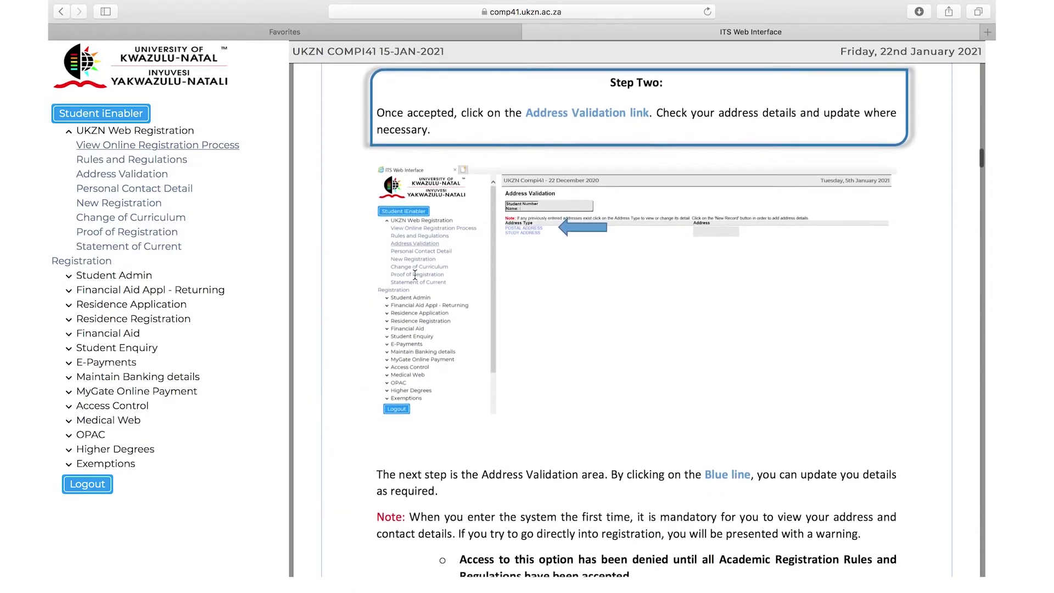
scroll(416, 274, up, 1)
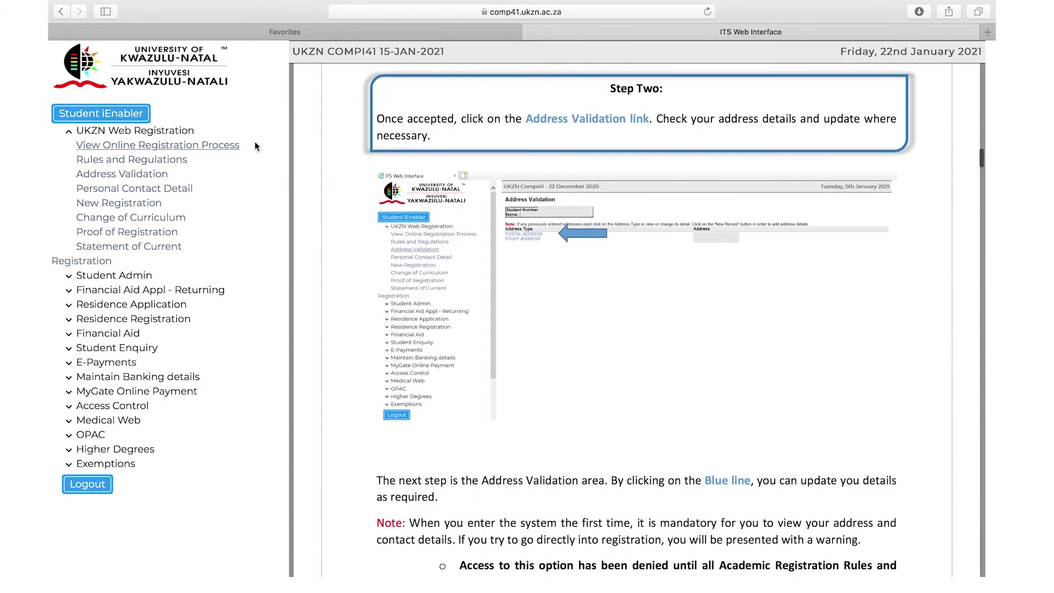
- Accept the Rules and Regulations student declaration, leaving section 7 Exclusions answered No
click(166, 163)
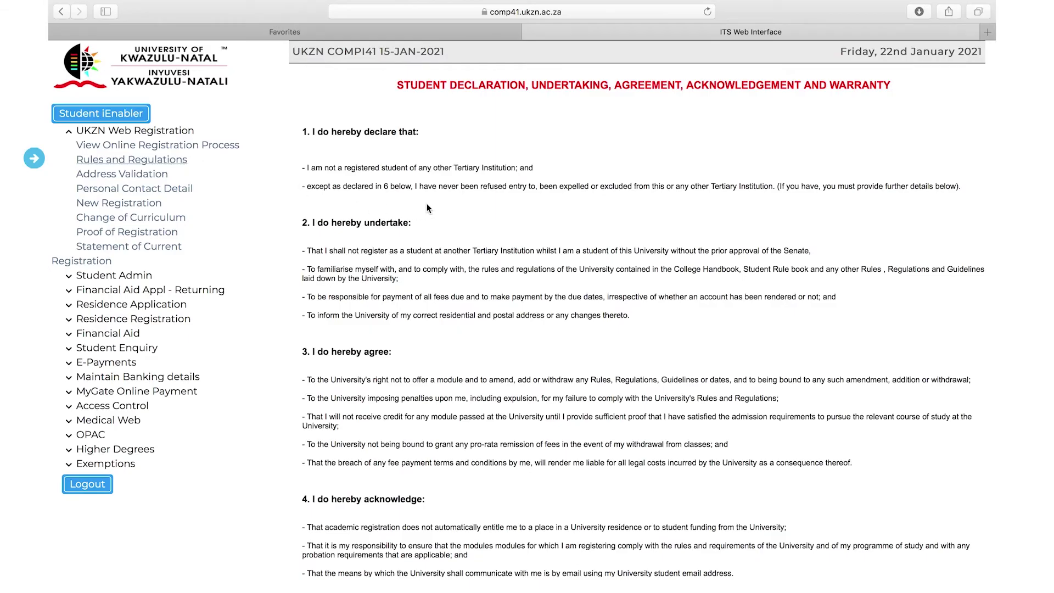
scroll(469, 209, down, 8)
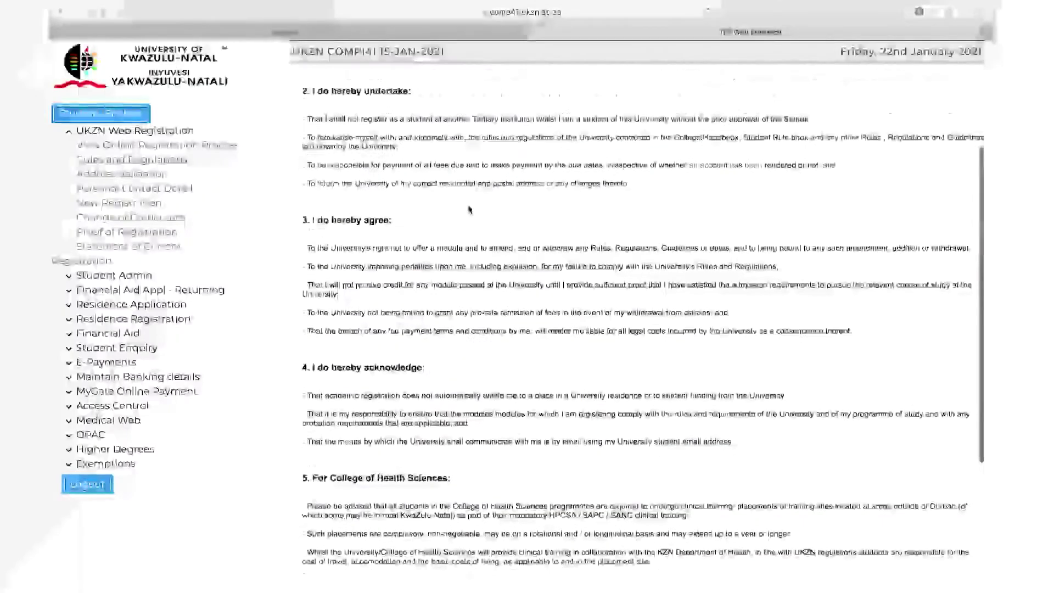
scroll(469, 208, down, 5)
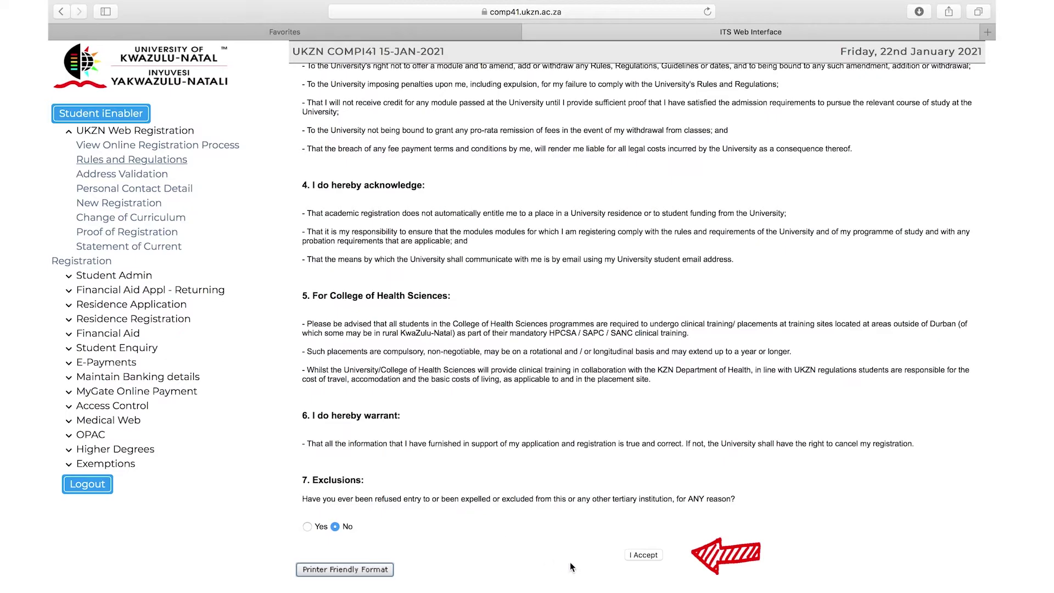
click(644, 555)
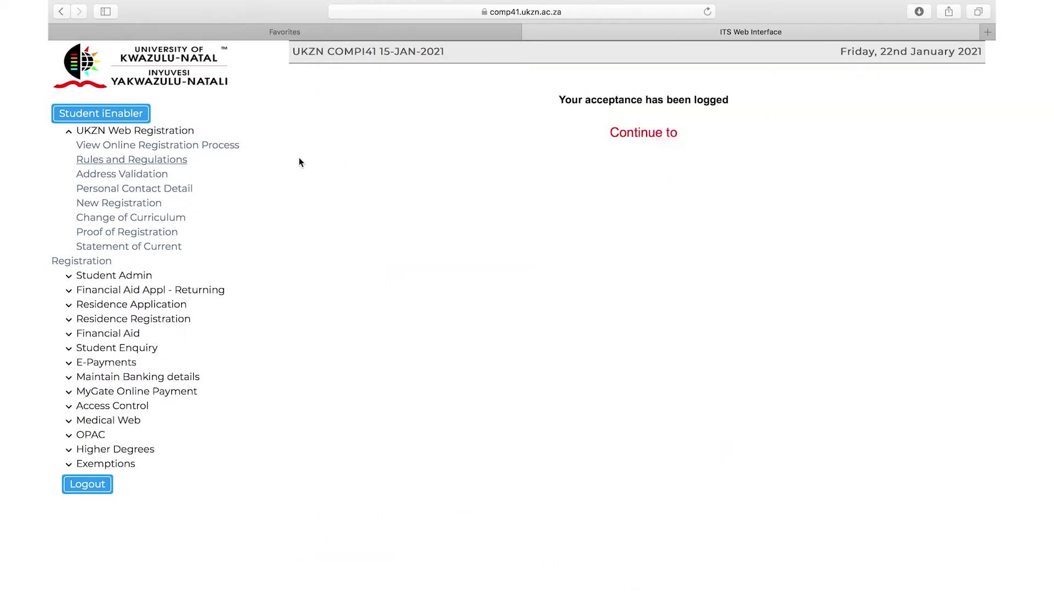
- Check the postal address on the Address Validation page and save it
click(145, 177)
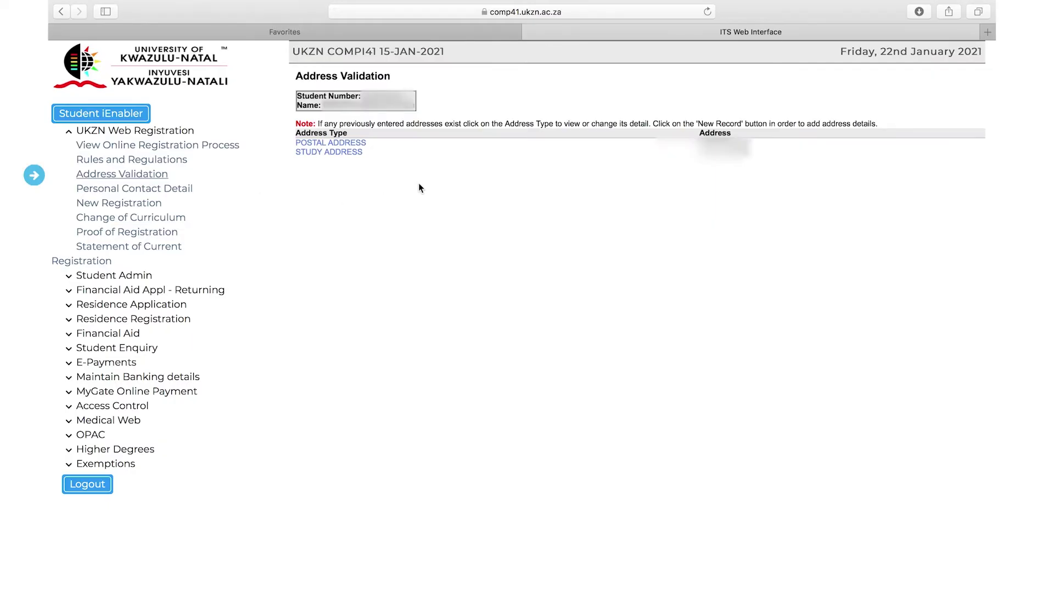
click(362, 144)
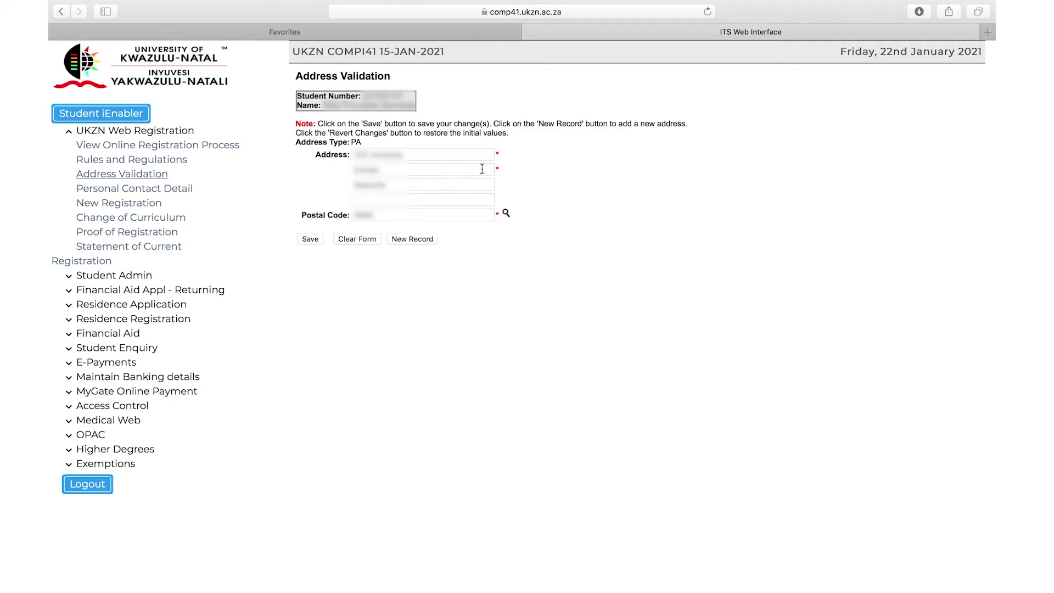
click(310, 240)
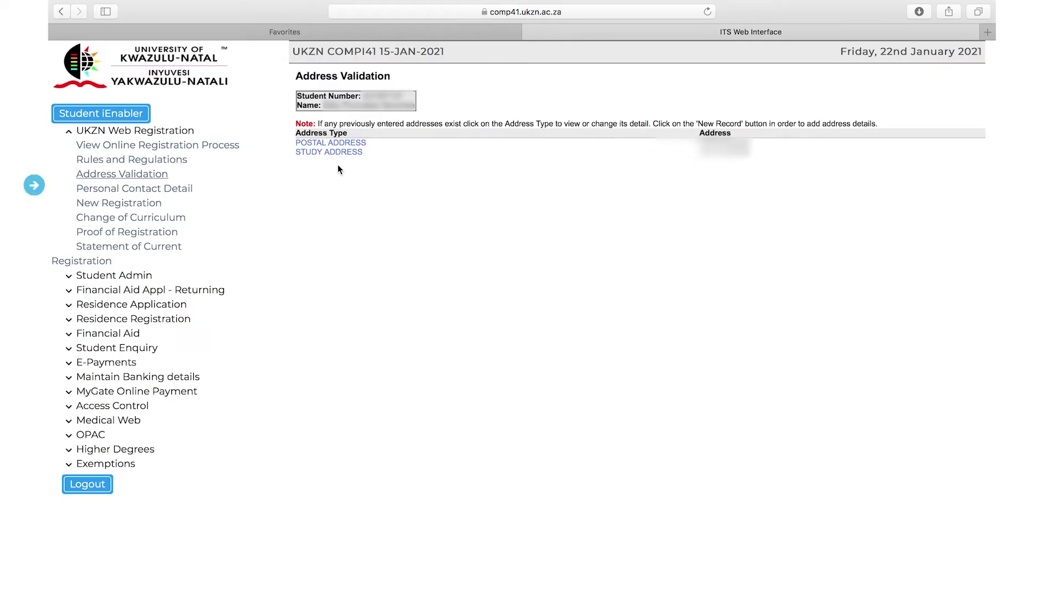
- Show the Personal Contact Detail page with its cell phone and e-mail entries
click(181, 190)
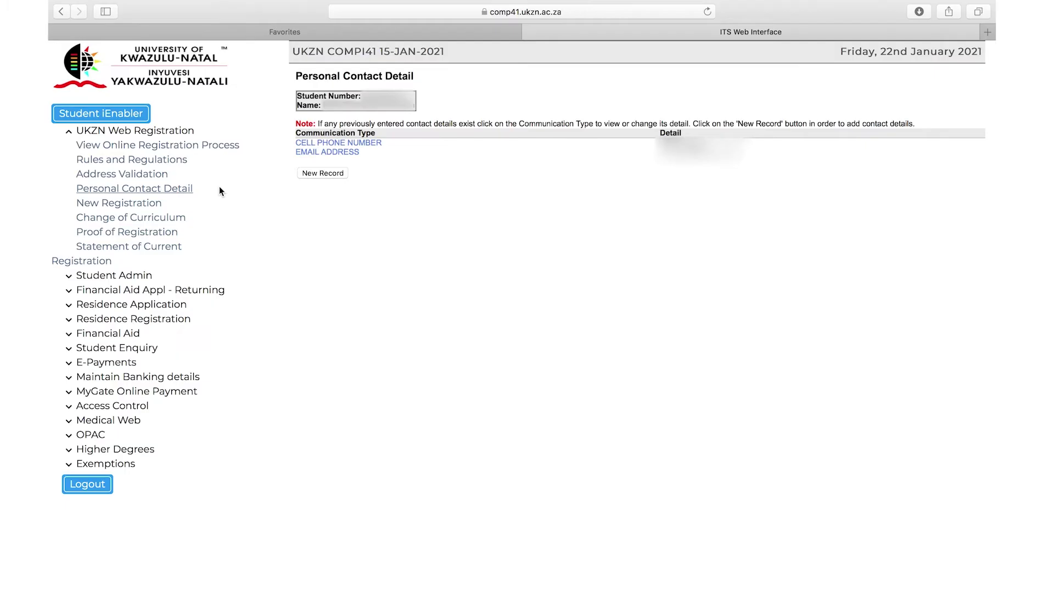
- Start a new B-ART registration with English as Major 2 and Unemployed status, then save
click(134, 203)
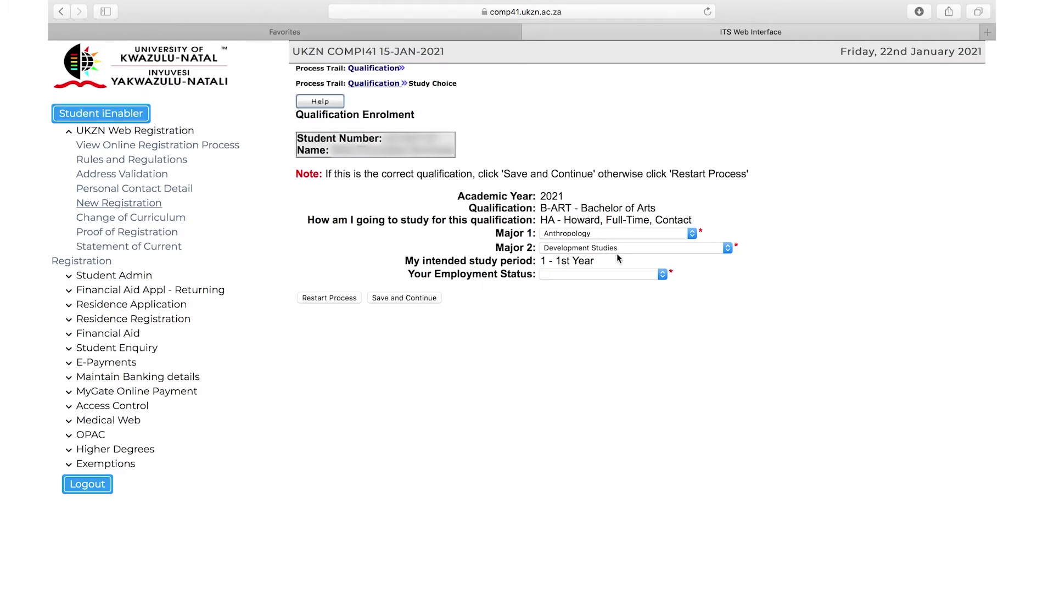
click(728, 248)
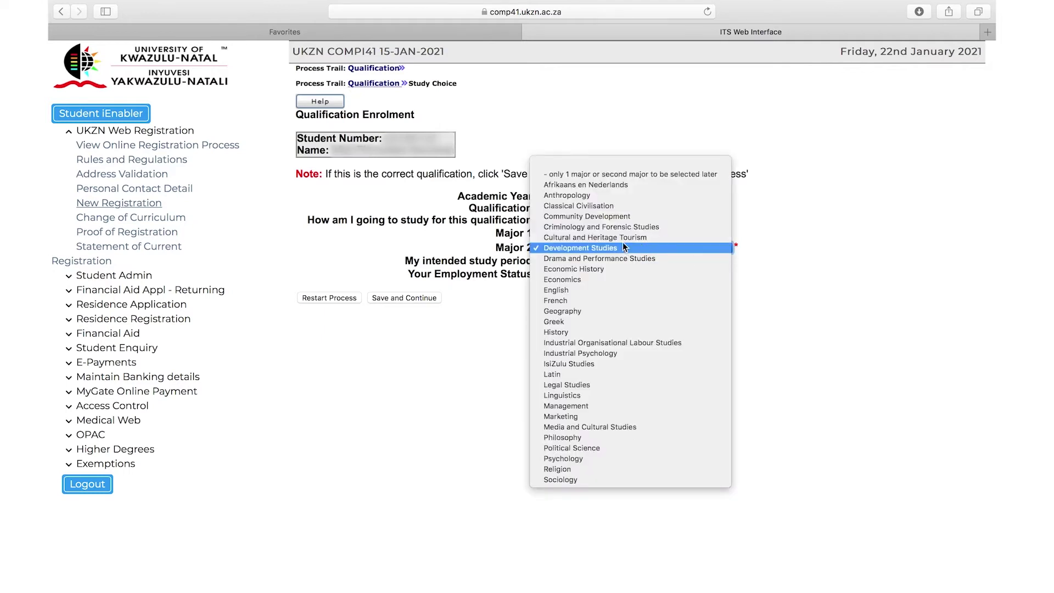
click(565, 290)
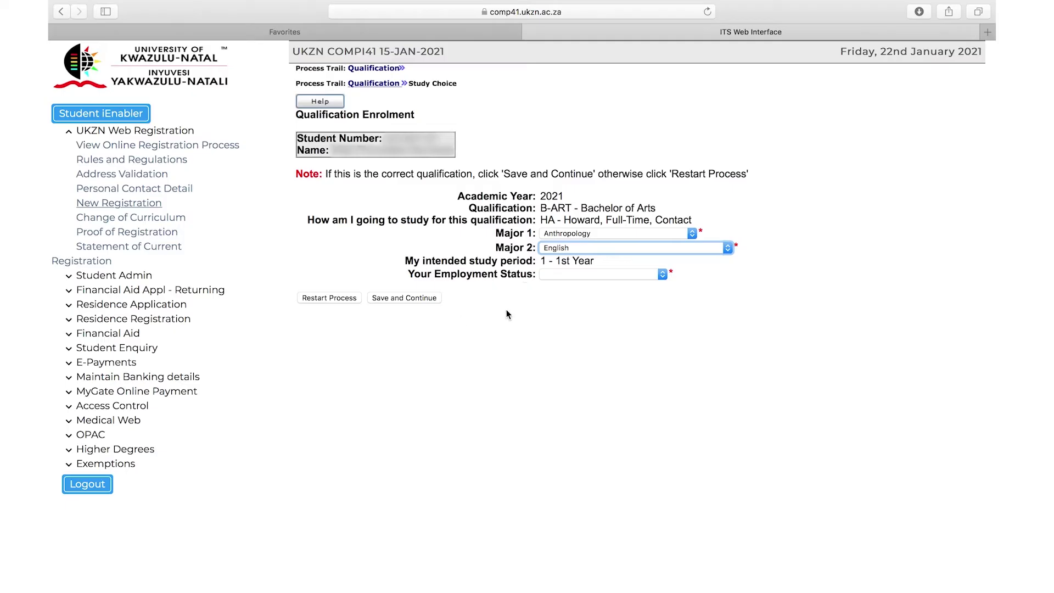
click(662, 275)
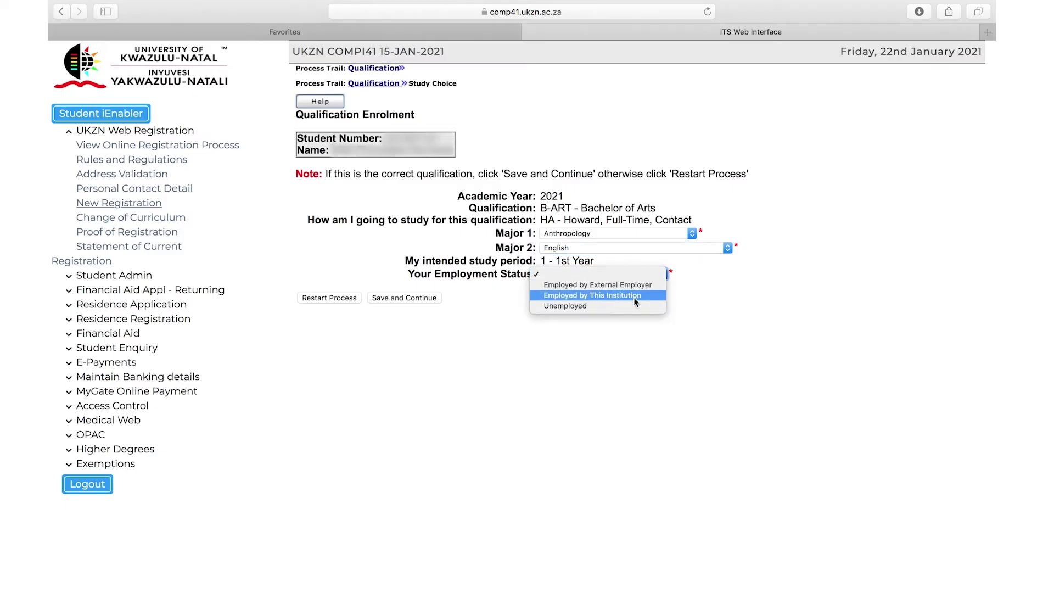
click(571, 306)
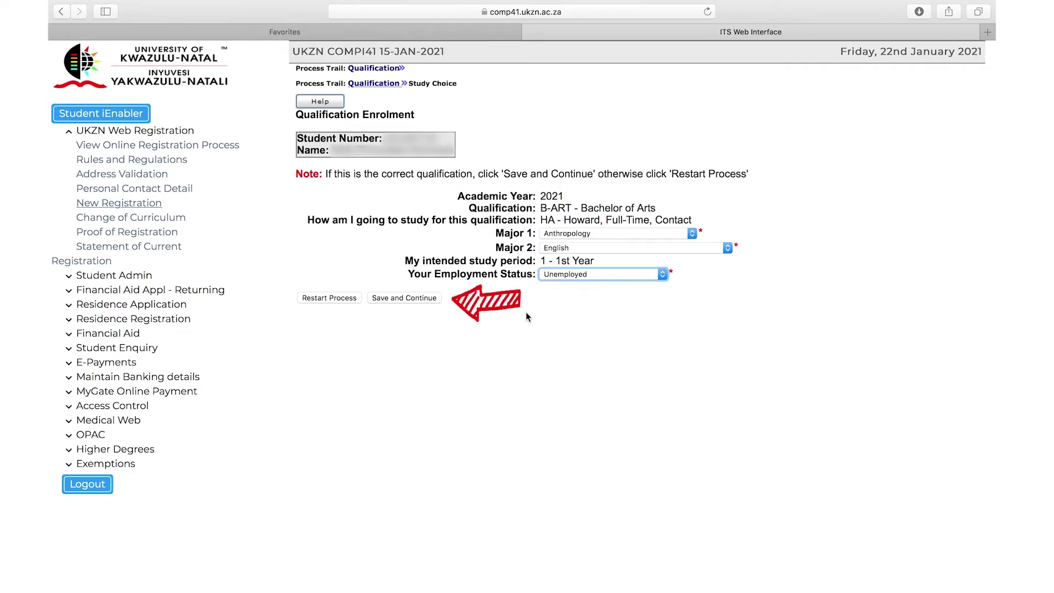
click(404, 299)
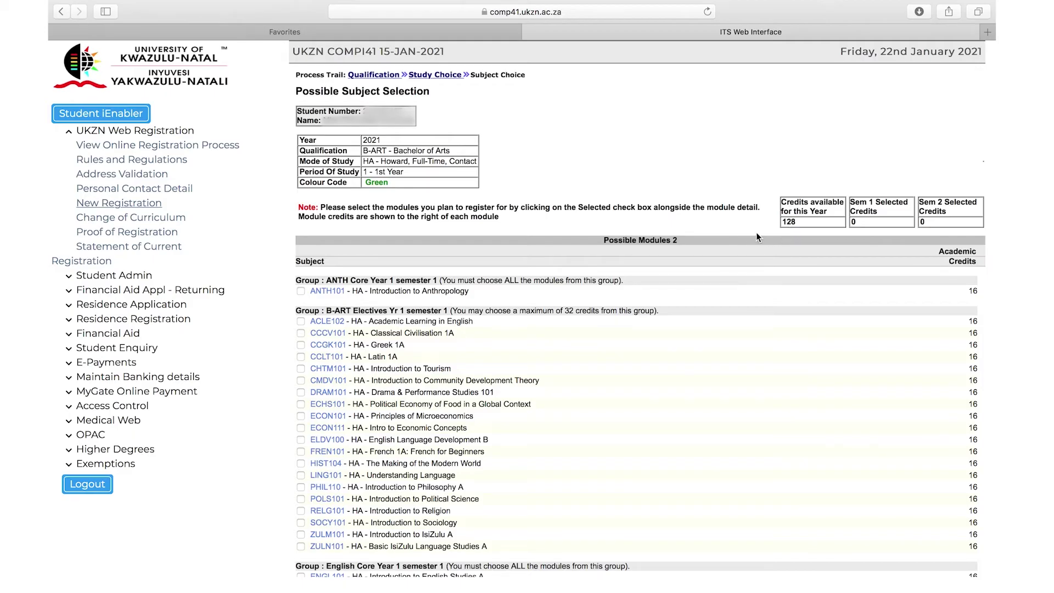
scroll(792, 233, down, 5)
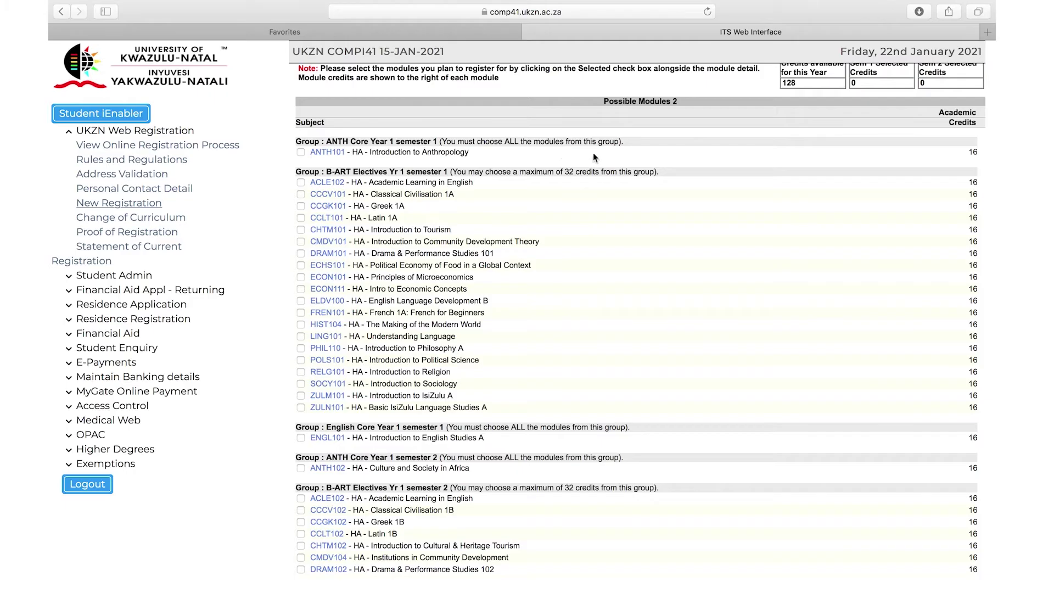
- Select semester 1 modules ANTH101, CCGK101, CMDV101 and ENGL101
click(301, 152)
click(300, 207)
click(301, 242)
click(301, 438)
- Select semester 2 modules ANTH102, DRAM102, ELDV100 and ENGL102, dropping CCGK102 and CMDV104
scroll(521, 469, down, 5)
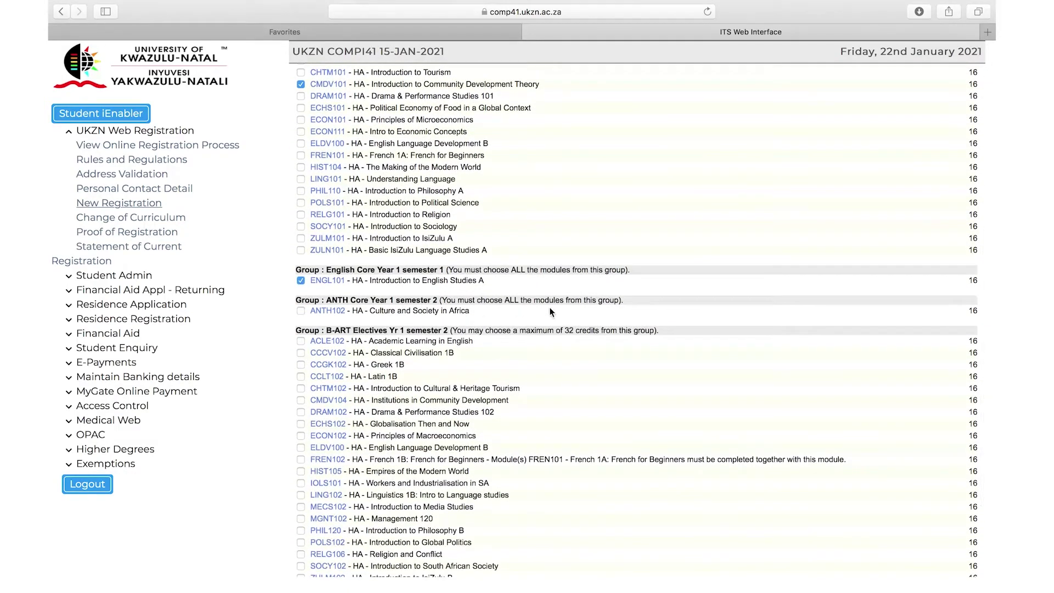
click(301, 311)
click(301, 364)
click(301, 402)
click(301, 400)
click(301, 365)
click(301, 412)
click(301, 447)
scroll(486, 470, down, 5)
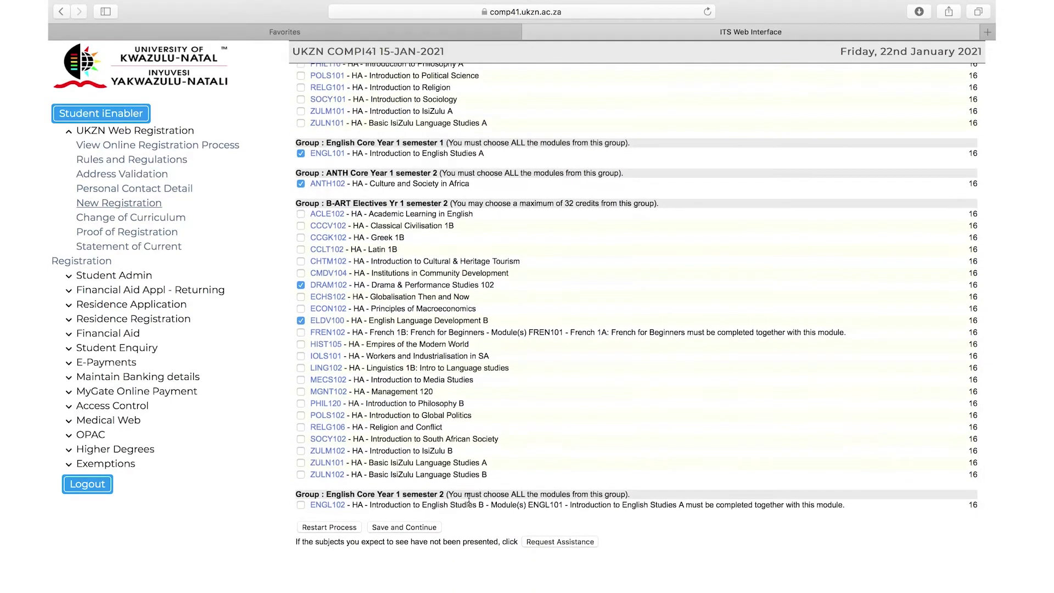
click(301, 504)
- Save the eight-module selection and continue to Document Verifications
scroll(564, 361, up, 7)
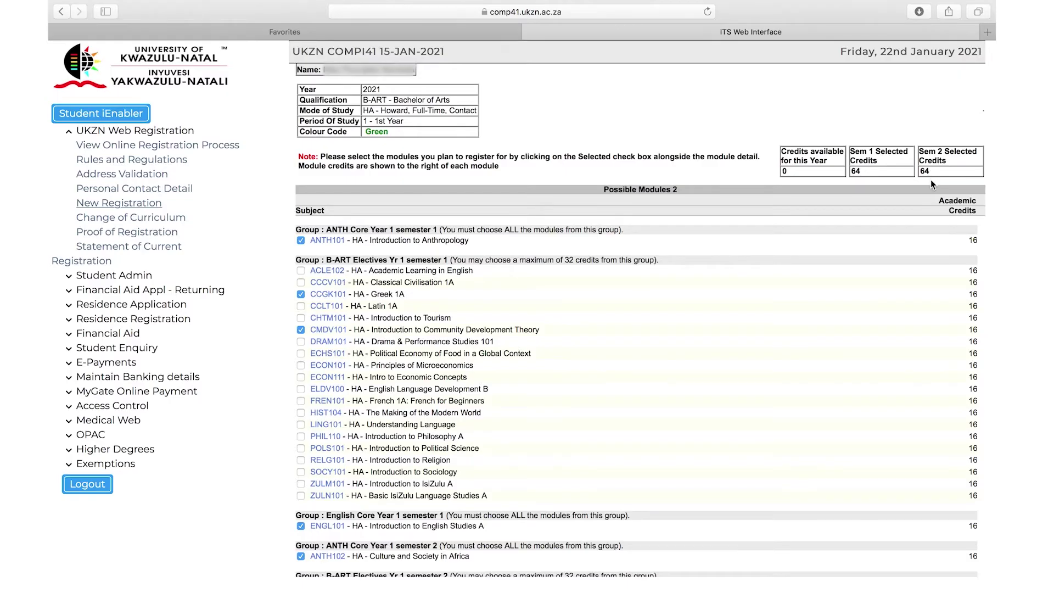
scroll(698, 327, down, 10)
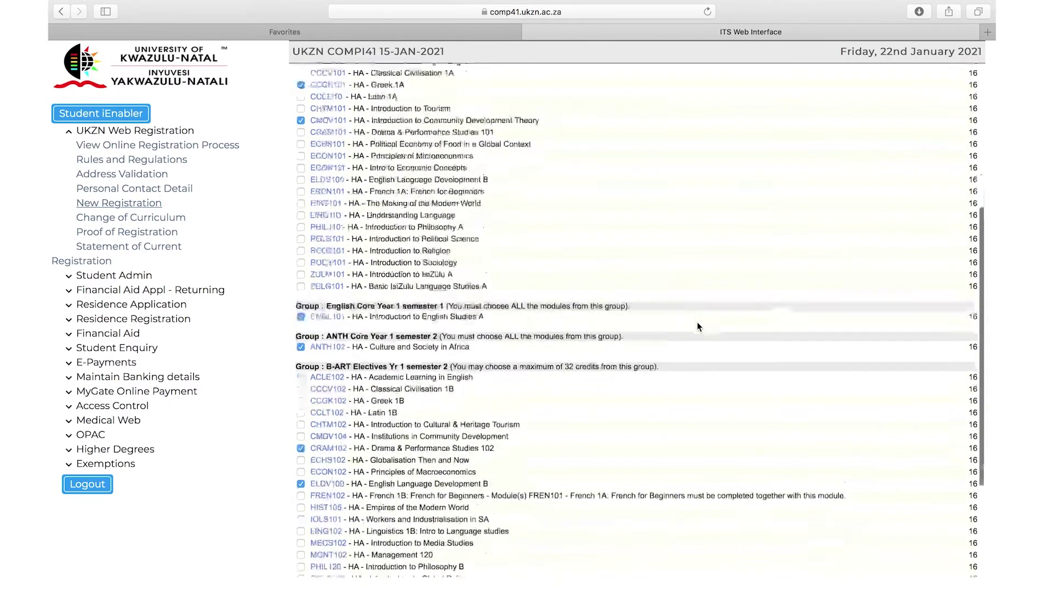
scroll(698, 327, down, 2)
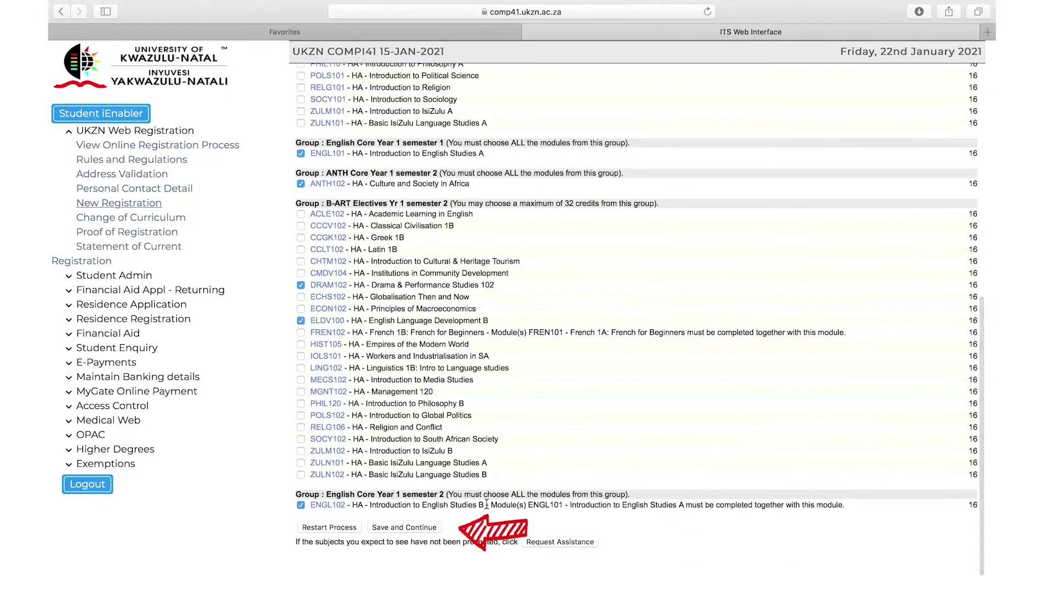
click(417, 527)
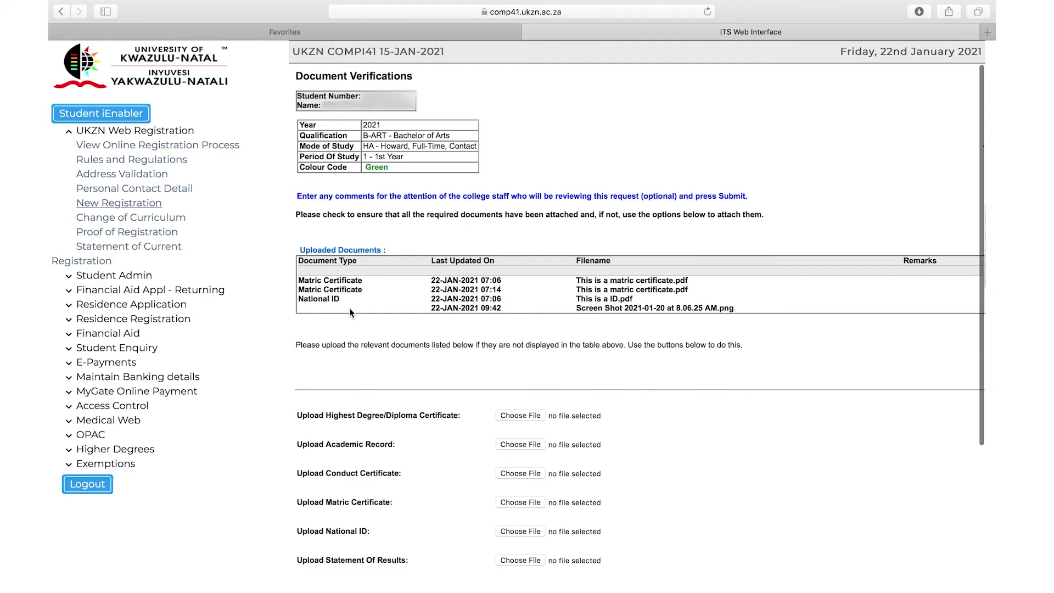
- Scroll down the Document Verifications page to the upload fields and Details box
scroll(433, 359, down, 5)
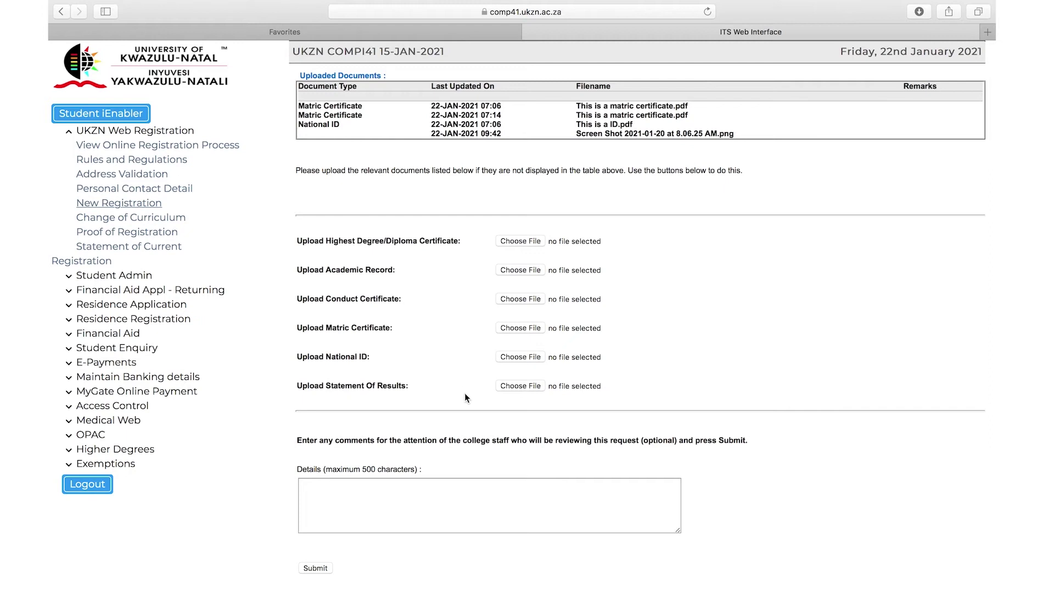
- Attach the national ID PDF to the Upload National ID field
click(519, 356)
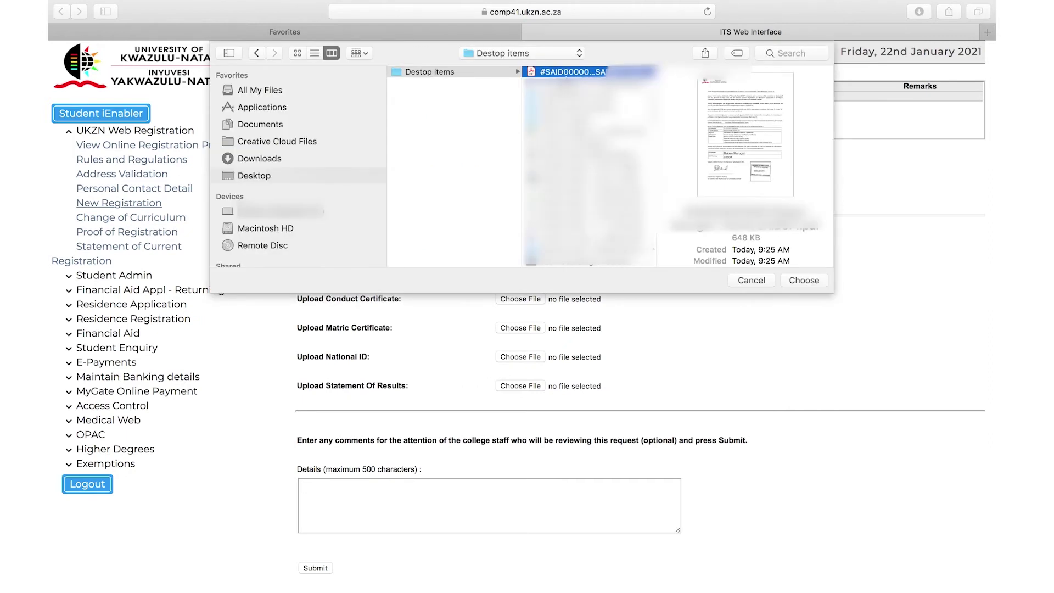
click(563, 73)
click(807, 280)
- Add the comment 'I do not have my Matric certificate as yet.' and submit for review
click(379, 489)
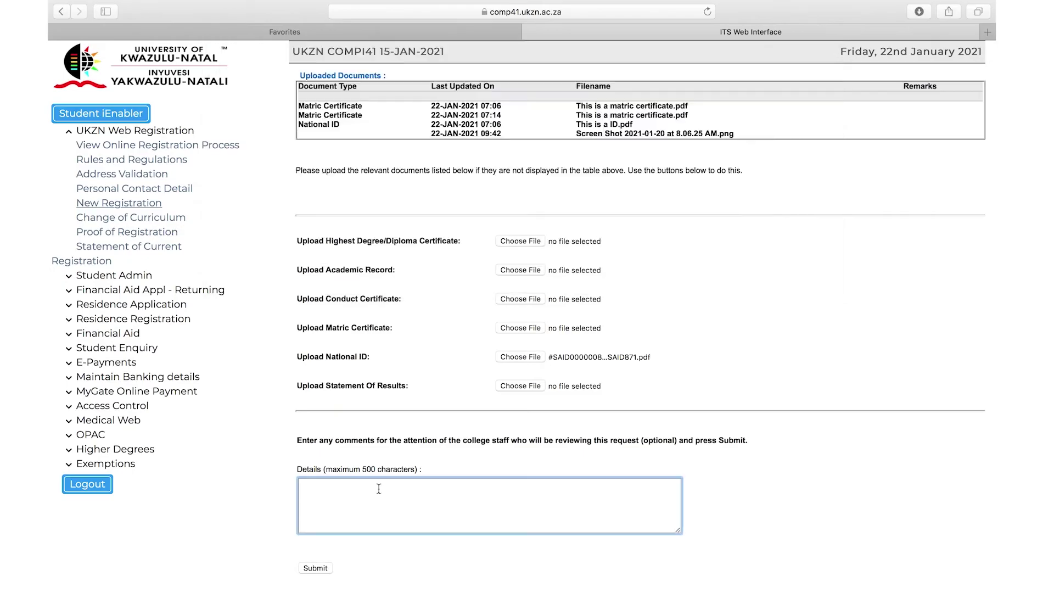
text(I do not have my Matric certifi)
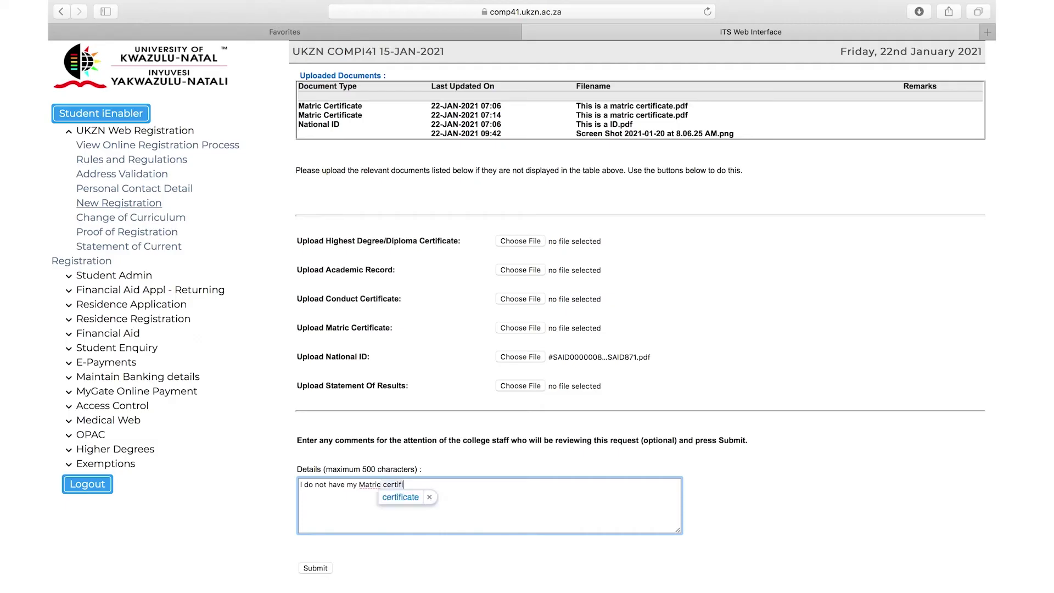
text(cate as yet.)
scroll(716, 497, down, 1)
click(315, 542)
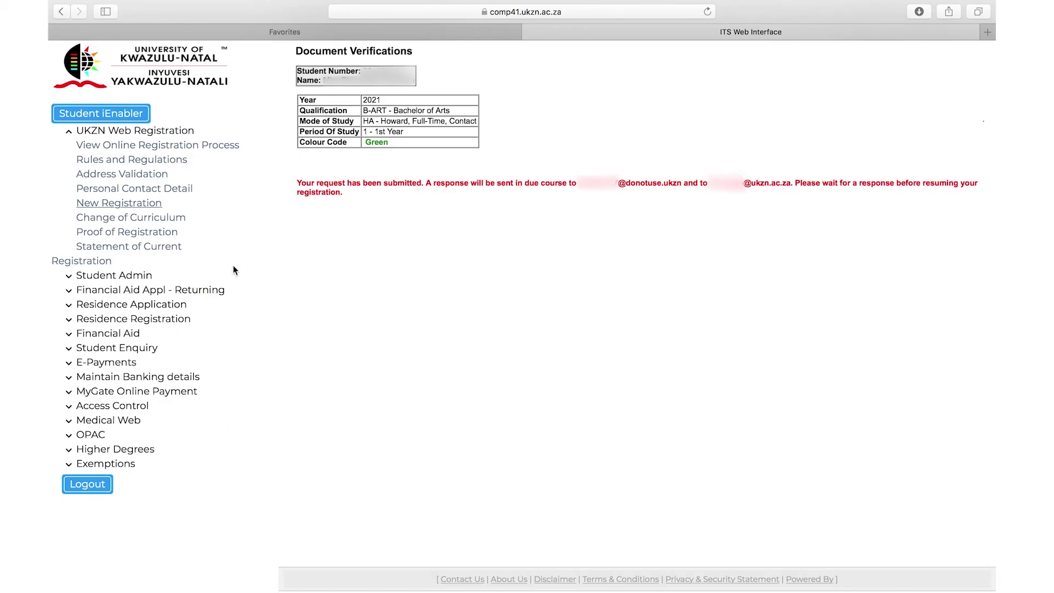
- Restart New Registration from the UKZN Web Registration sidebar after submitting the verification request
click(131, 203)
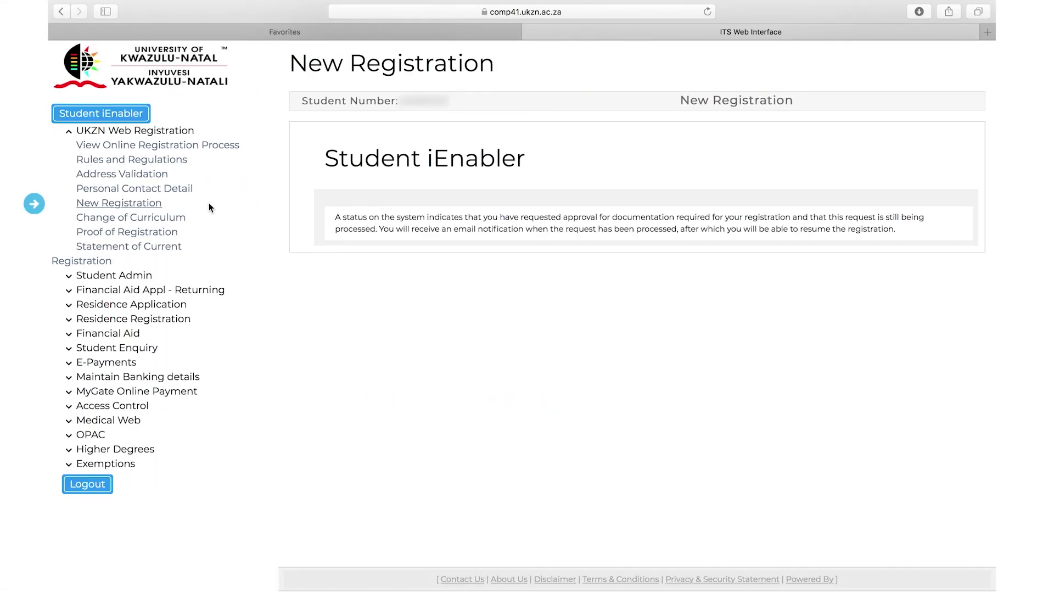
- Resume New Registration after the approval to reach the 128-credit Registration Details
click(144, 205)
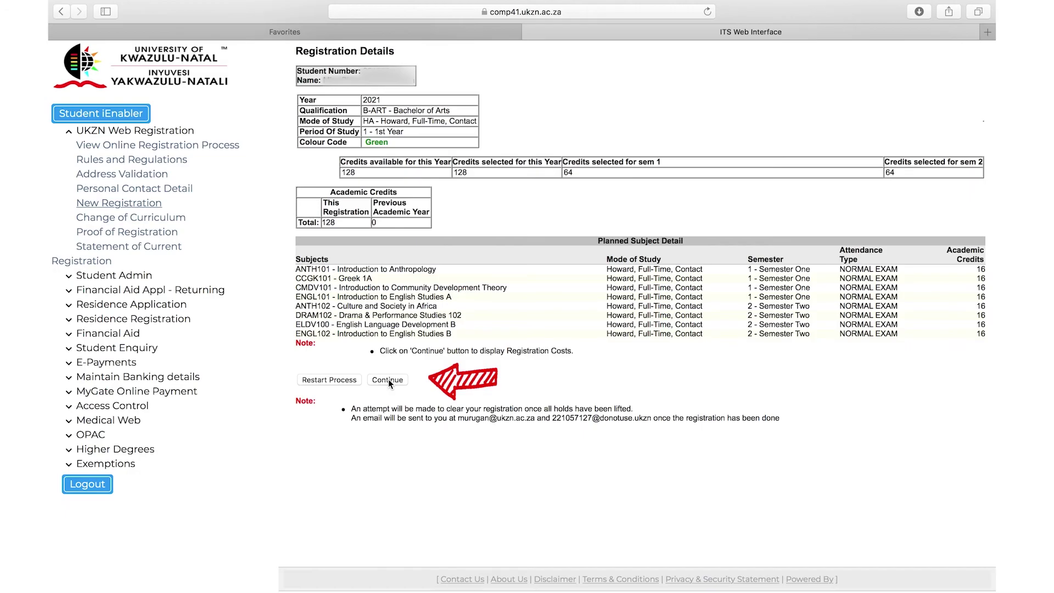
- Continue from Registration Details to the Registration Cost Estimates totalling 42,010.00
click(388, 379)
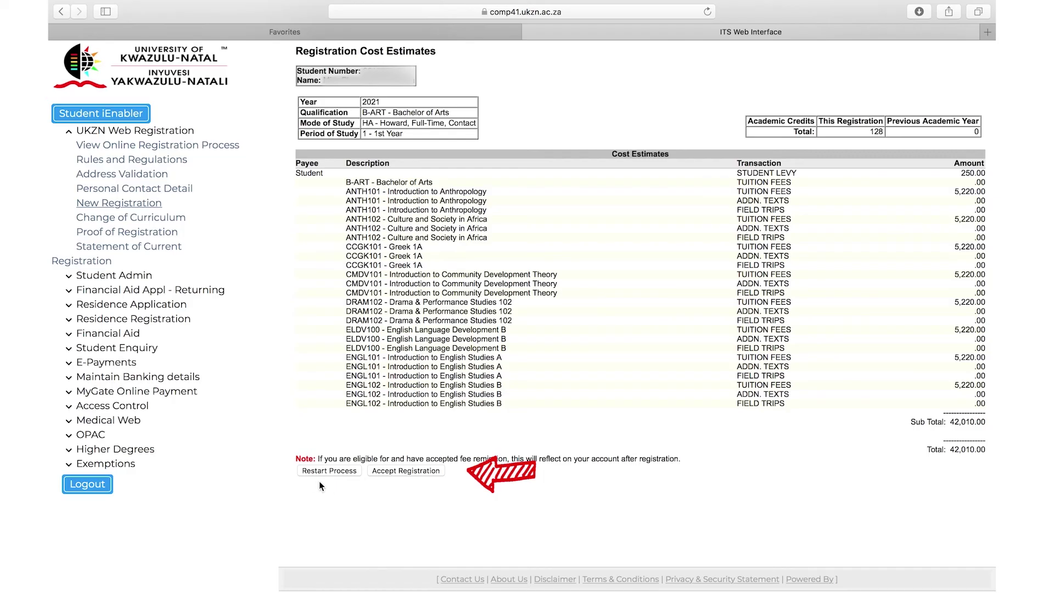
- Accept the 42,010.00 registration costs, which fails for administrative reasons
click(418, 472)
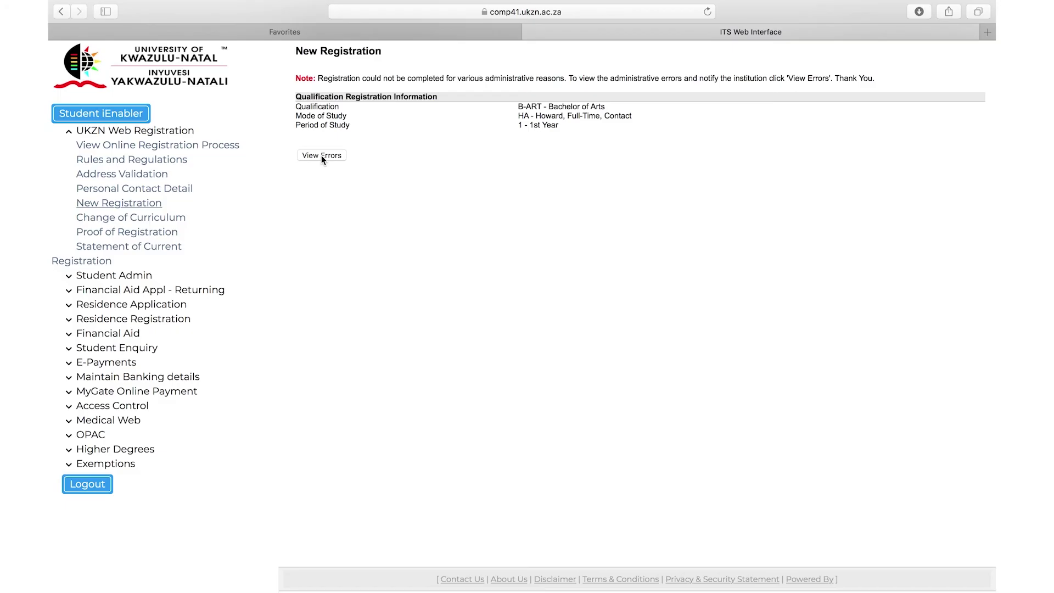
- View the registration errors and pick out the Financial Clearance Required hold line
click(322, 156)
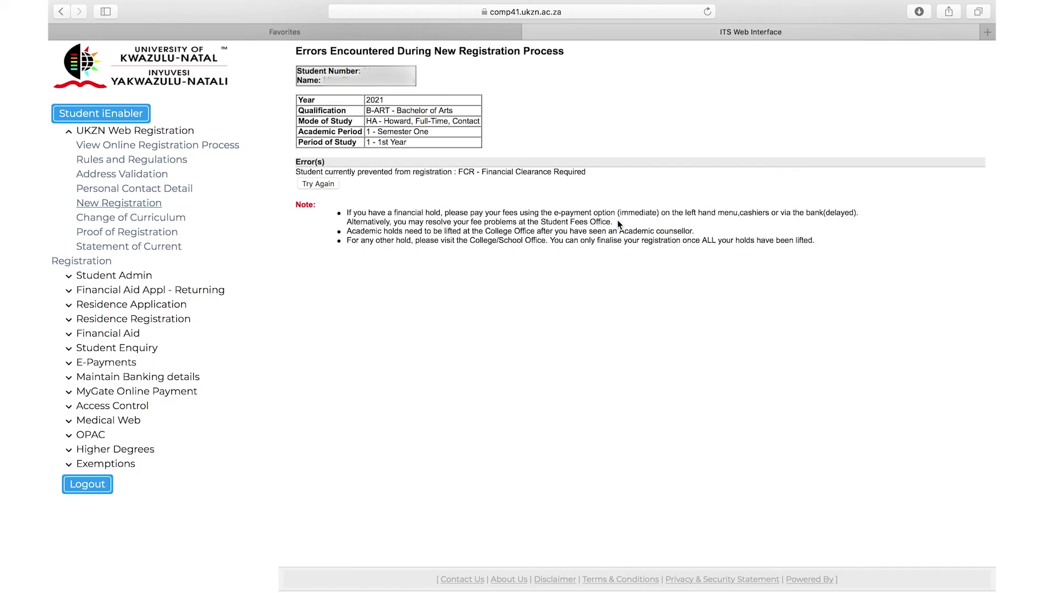
triple_click(472, 184)
click(490, 186)
- Rerun New Registration, accept the cost estimates and confirm the success alert
click(153, 206)
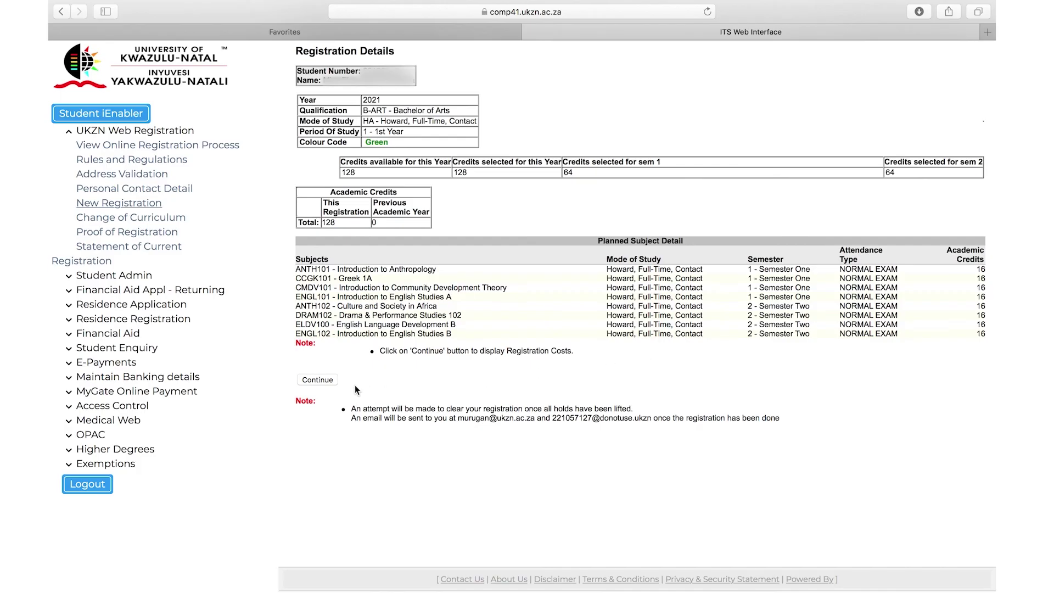
click(317, 379)
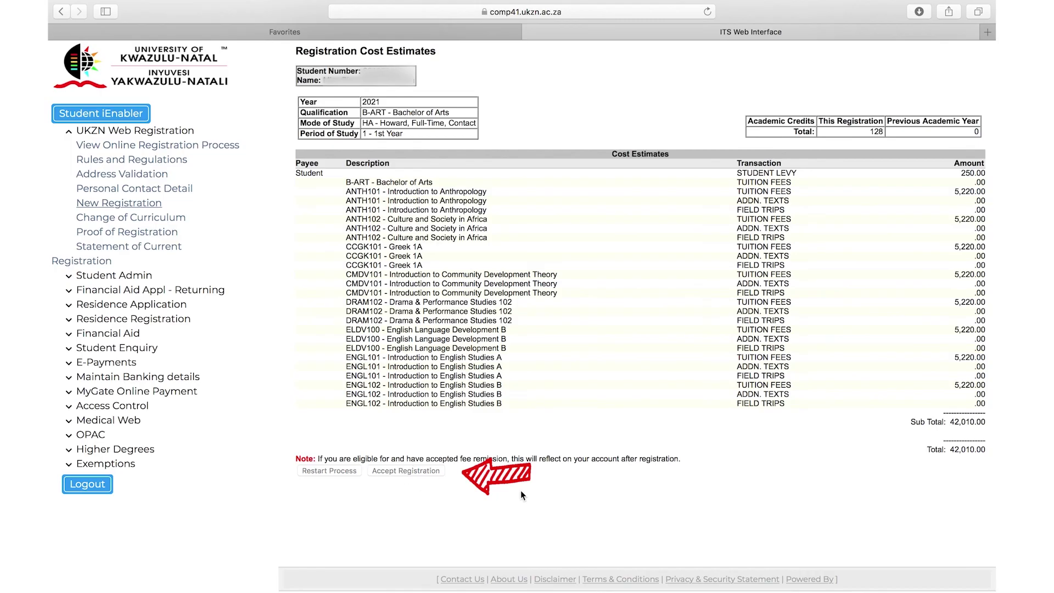
click(404, 474)
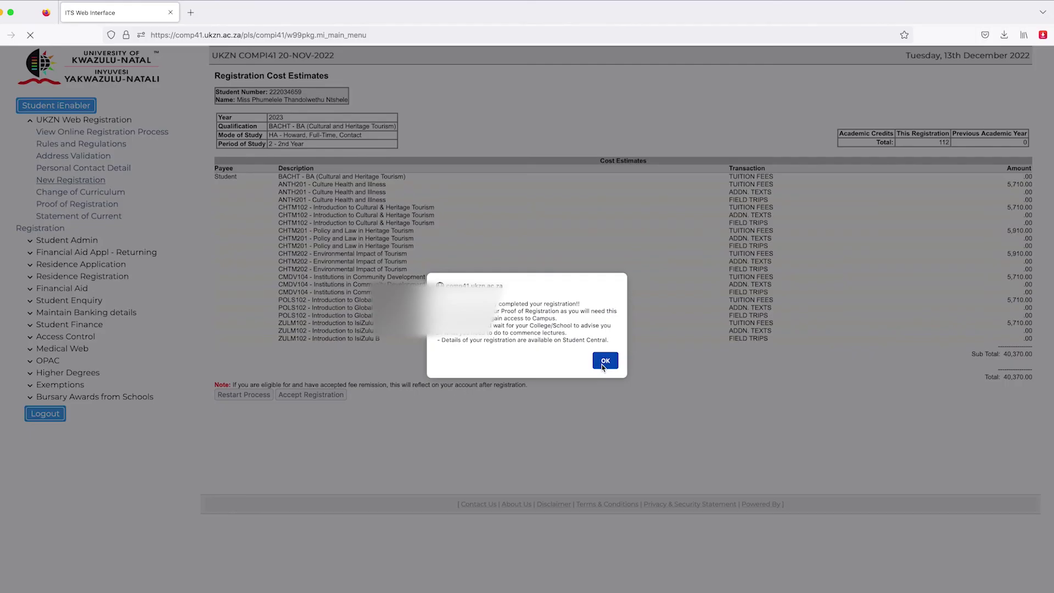
click(772, 402)
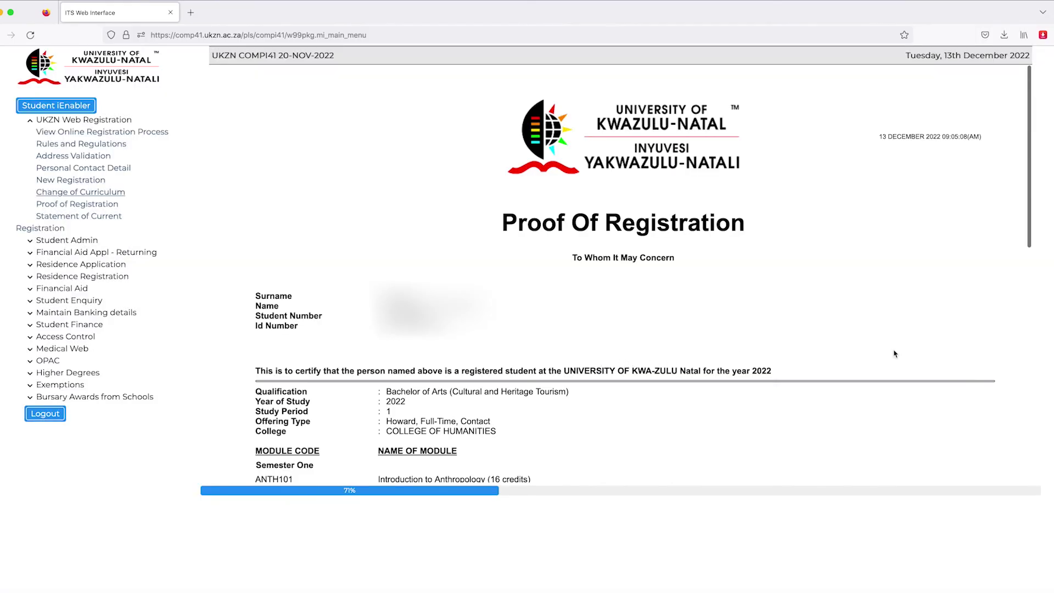
- Review the Proof of Registration and switch to its Printer Friendly Format
scroll(895, 353, down, 3)
scroll(896, 354, down, 15)
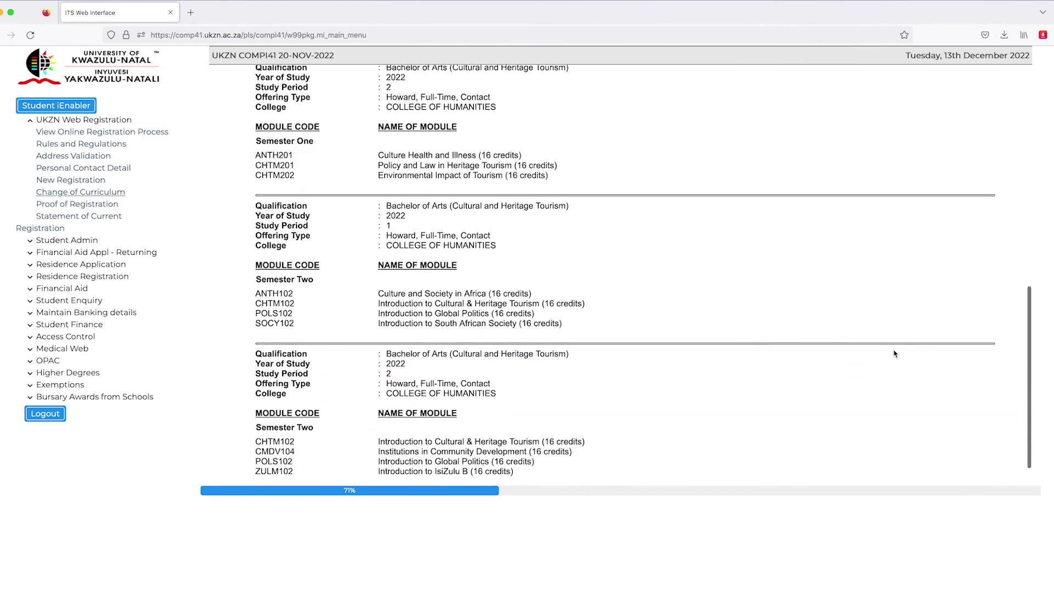
scroll(895, 354, up, 9)
scroll(895, 354, up, 7)
scroll(895, 354, down, 13)
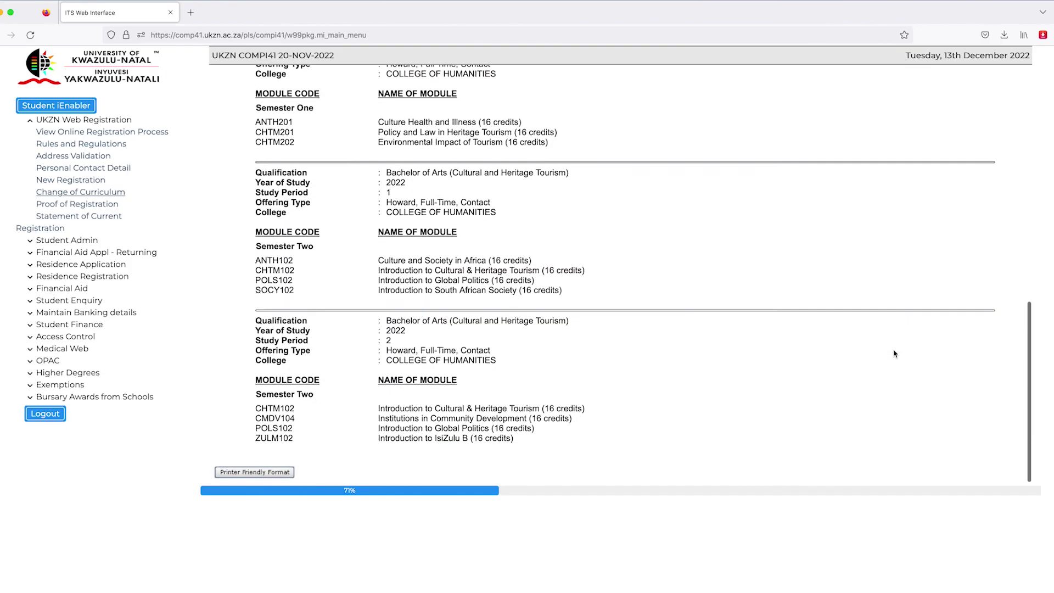
click(248, 478)
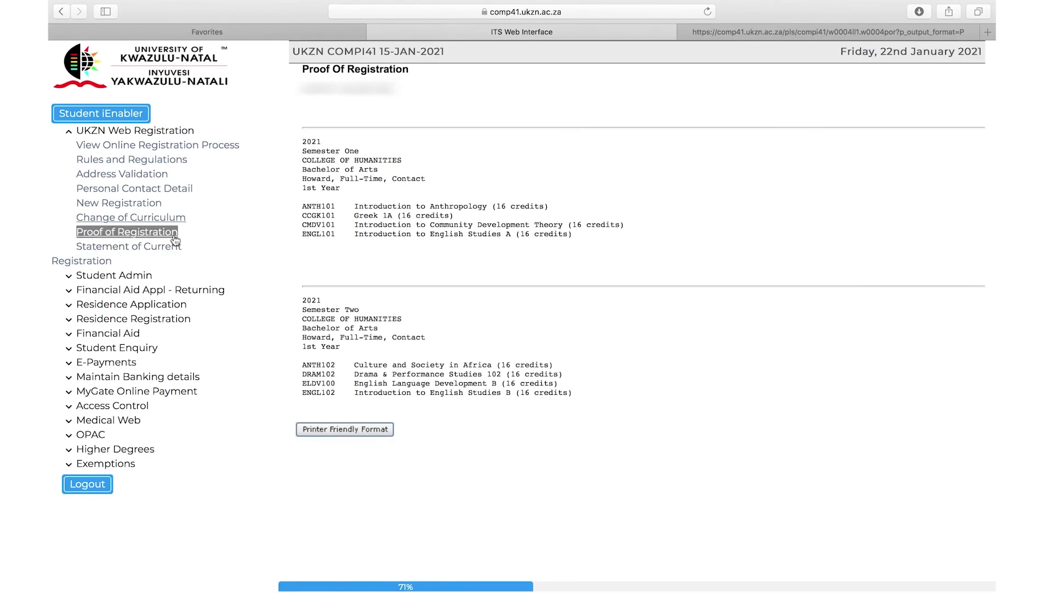
- Show the Statement of Current Registrations: eight modules plus student levy, totalling 42,010.00
click(127, 253)
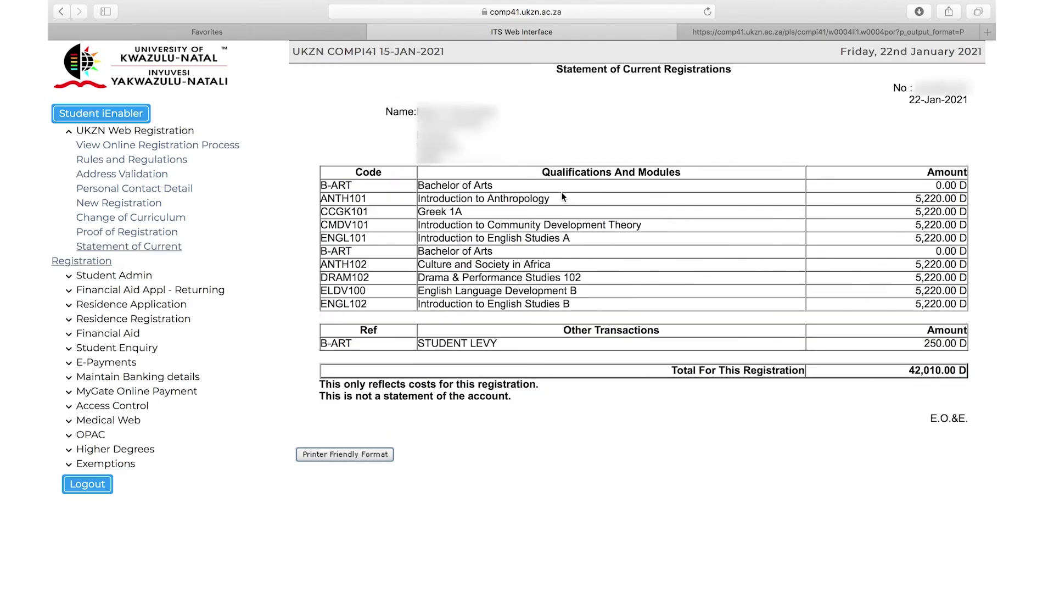